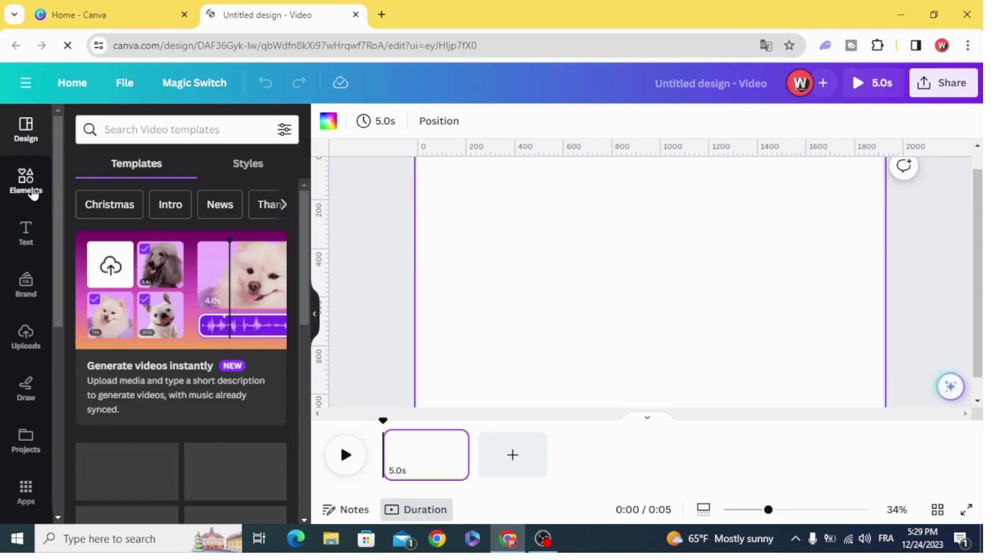
Step: Search Elements for 'world map' and filter the results to Photos
click(32, 190)
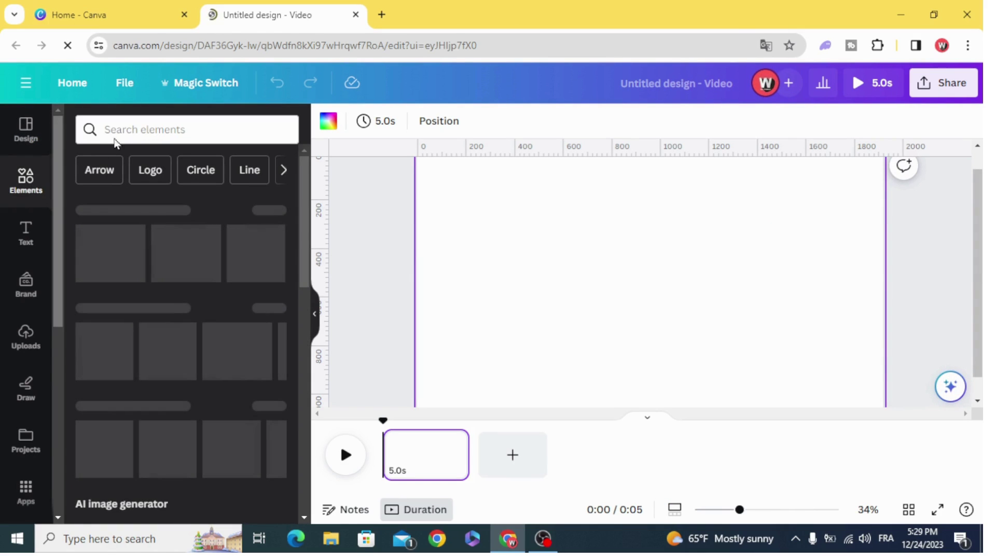
click(139, 128)
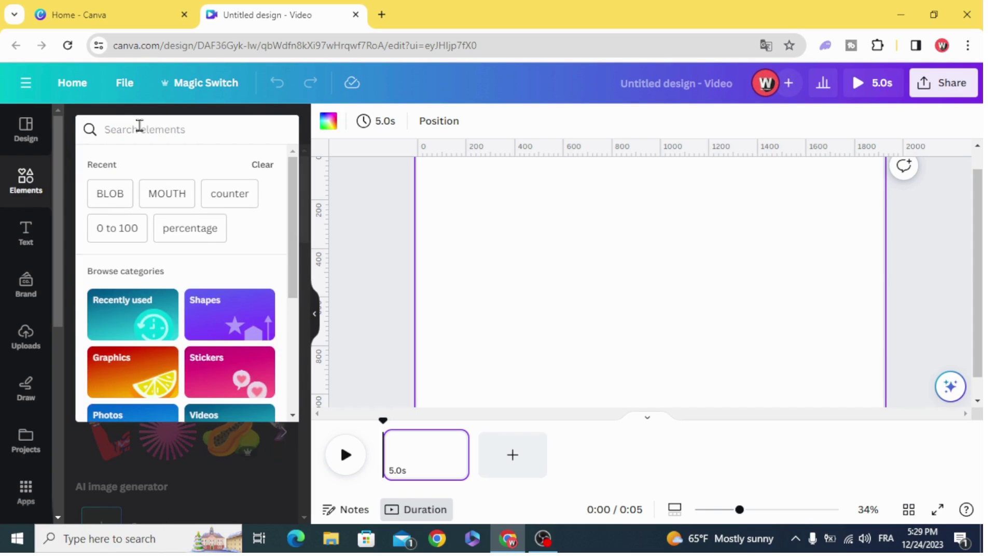
text(world)
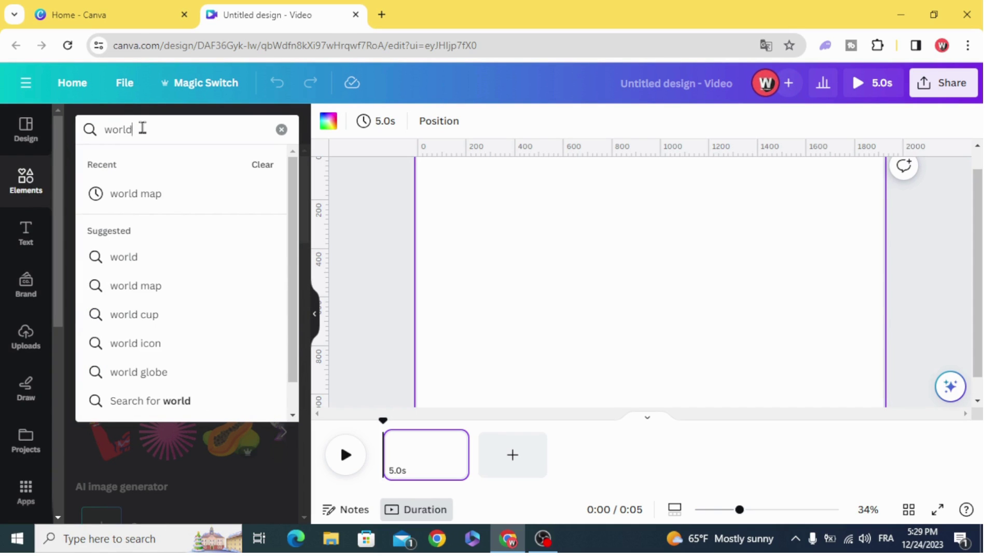
text( map)
key(Return)
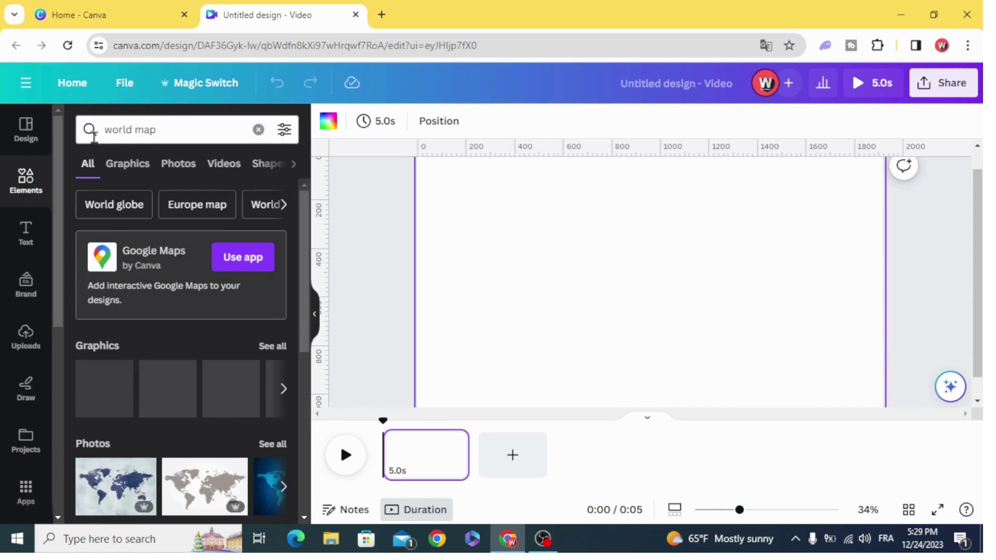
click(174, 165)
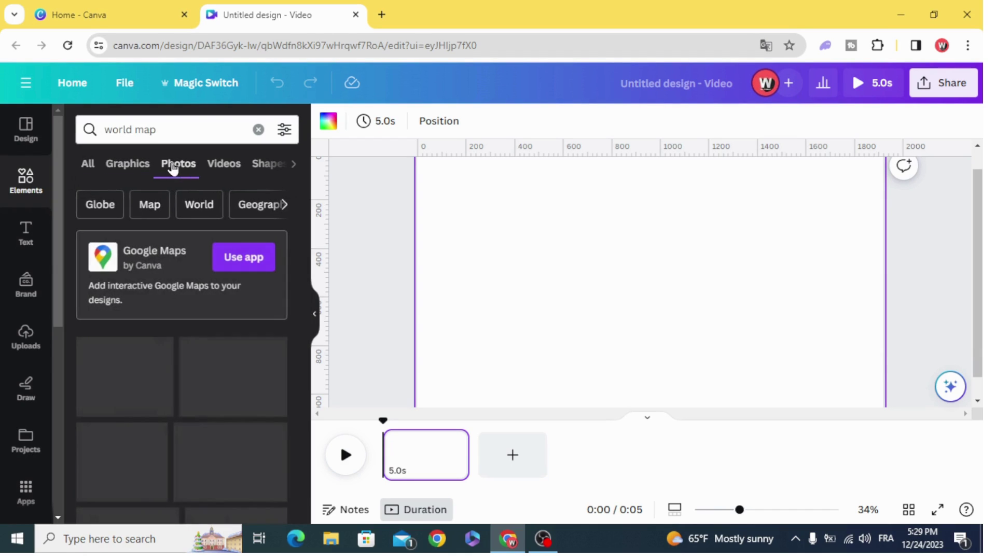
scroll(154, 261, down, 3)
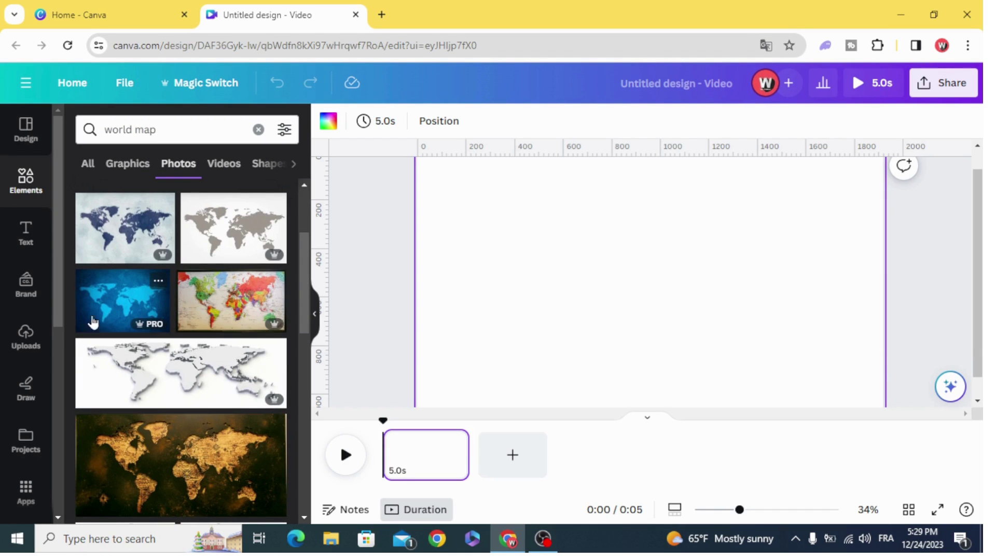
Step: Add the blue world map photo and enlarge it past the page so Europe, Africa and Asia fill it
click(107, 237)
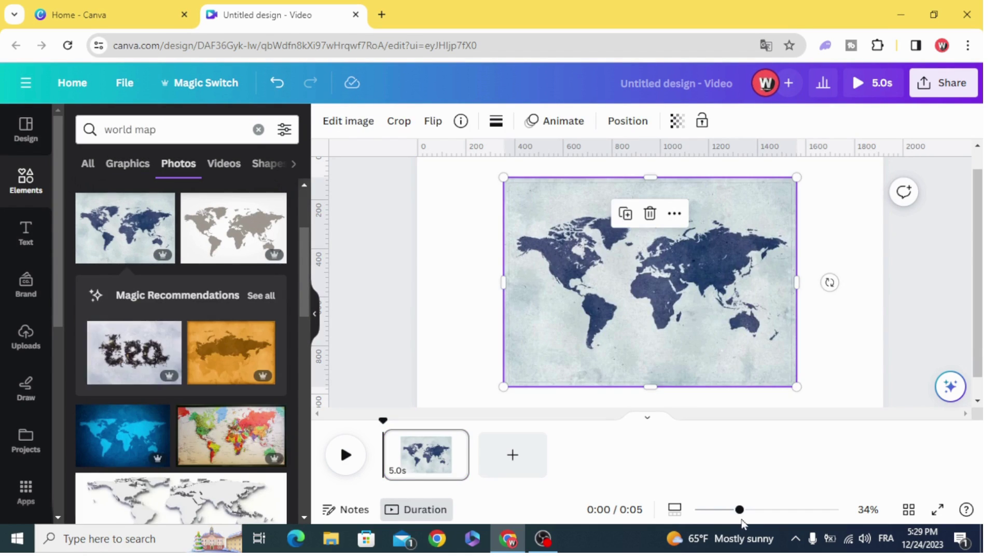
drag(623, 333, 562, 283)
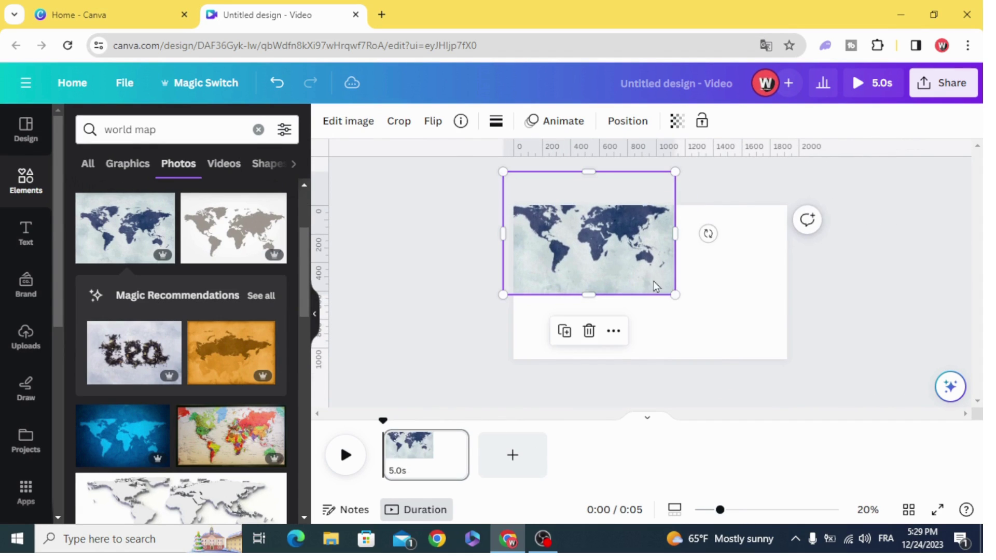
drag(675, 293, 933, 476)
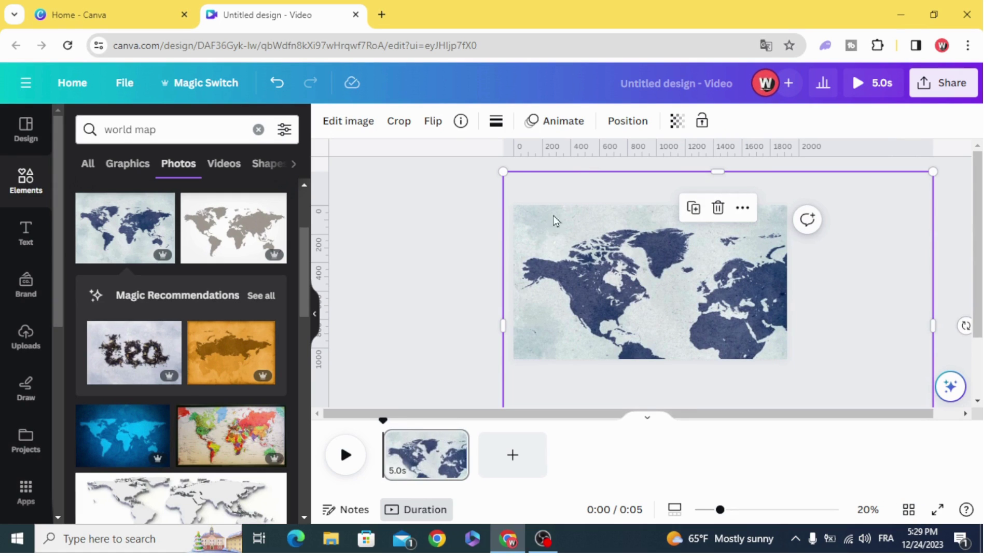
drag(503, 172, 238, 117)
drag(615, 281, 572, 317)
drag(810, 239, 682, 253)
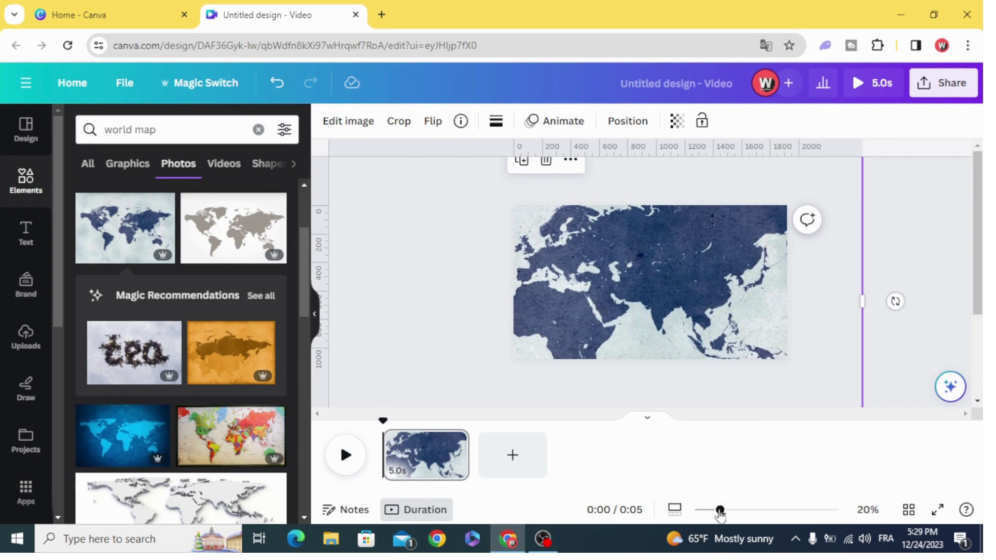
drag(719, 511, 733, 510)
click(404, 256)
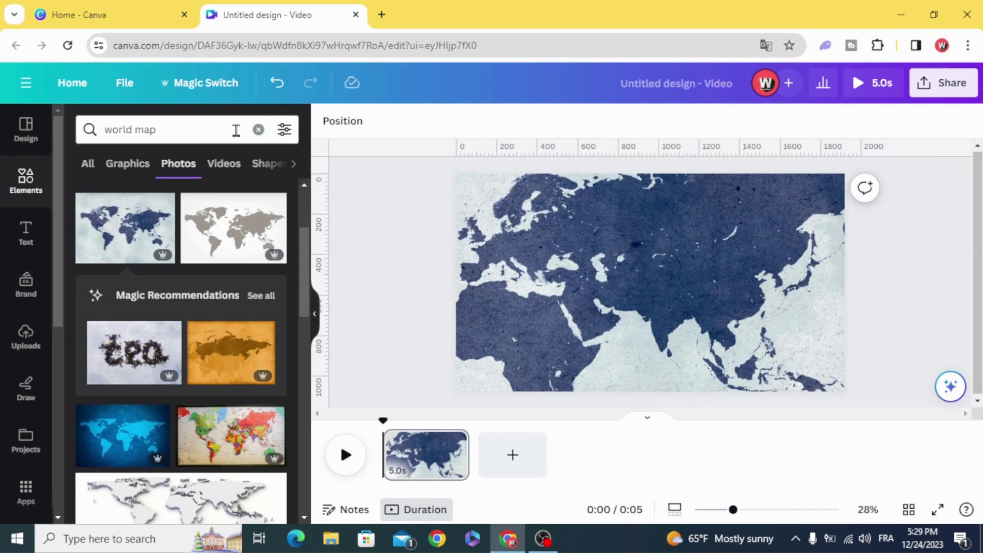
Step: Search Graphics for 'gps' and add a shrunken red location pin near Egypt
click(256, 131)
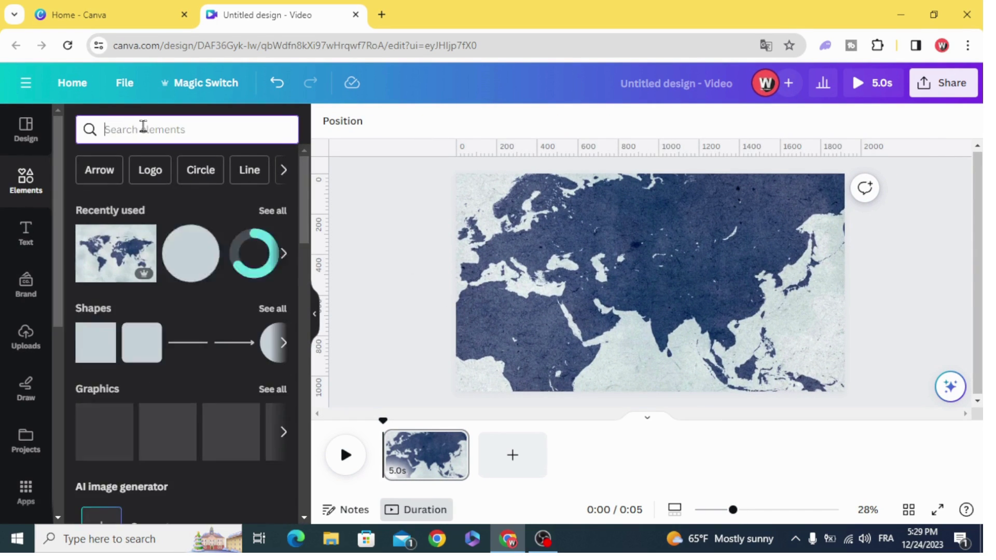
text(gp)
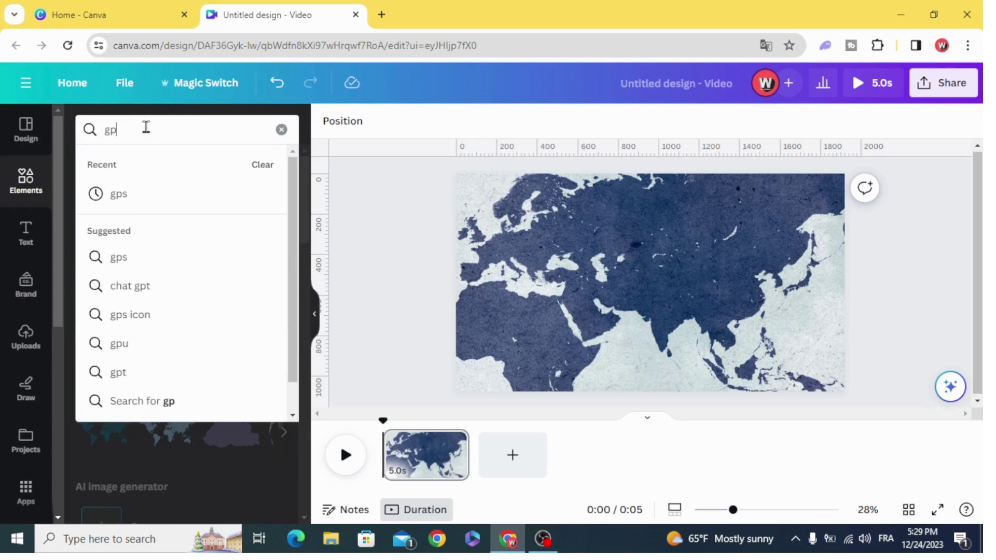
text(s)
key(Return)
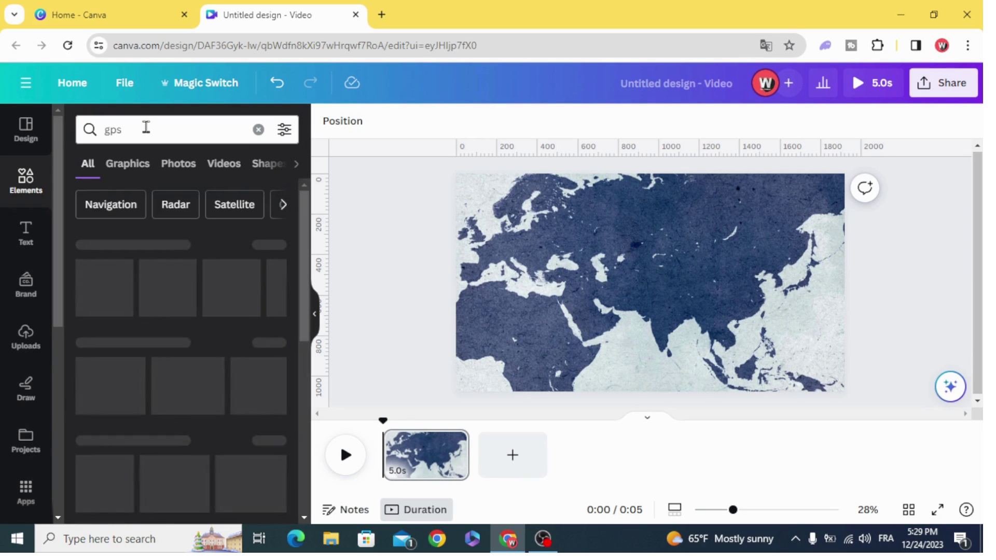
click(128, 165)
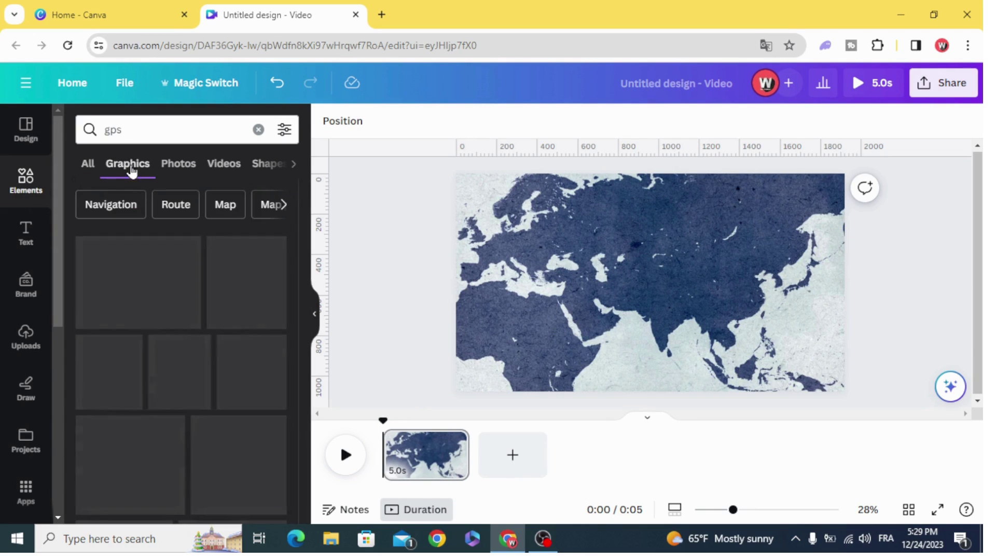
click(109, 415)
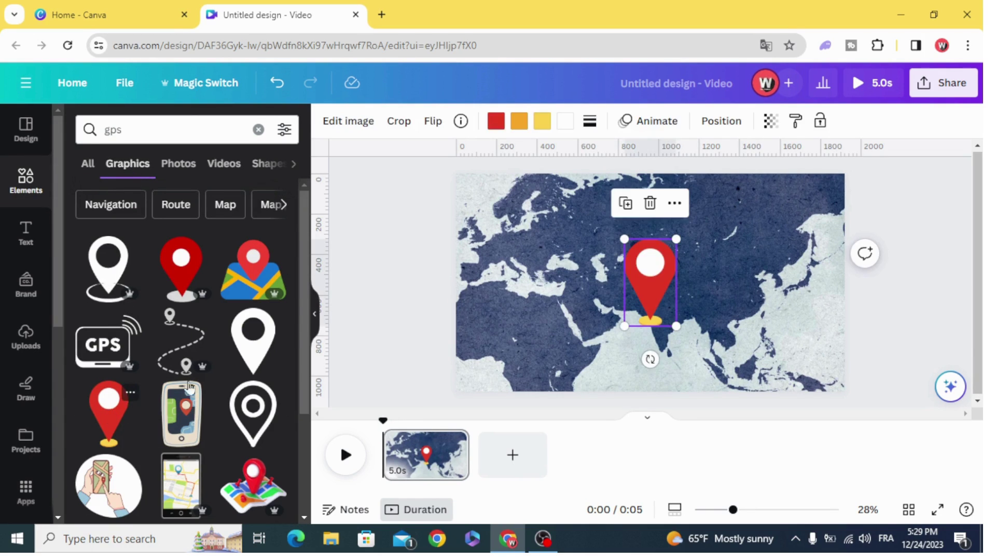
drag(674, 240, 547, 280)
click(634, 306)
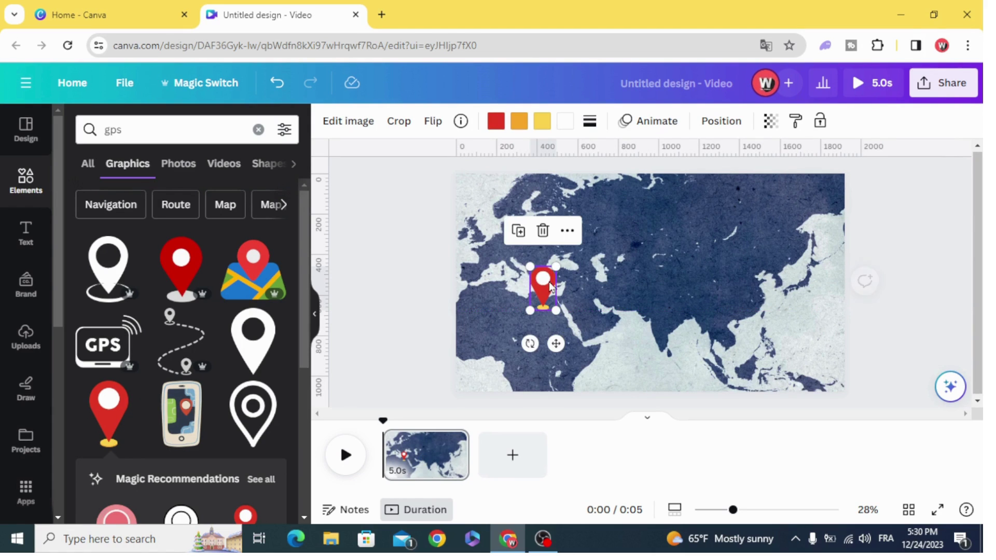
Step: Duplicate the red pin and place the copy over eastern China
click(517, 235)
drag(546, 285, 739, 289)
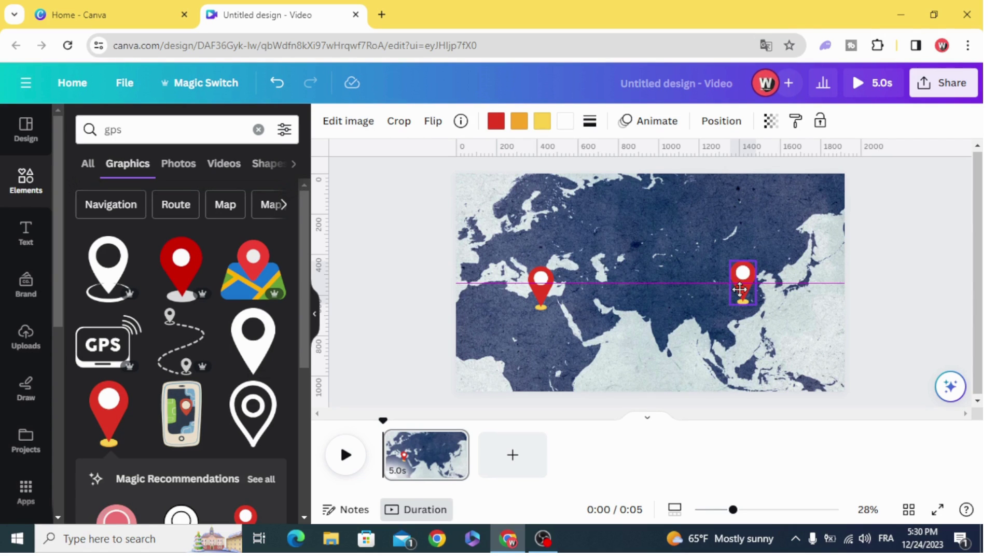
drag(741, 295, 740, 295)
click(682, 282)
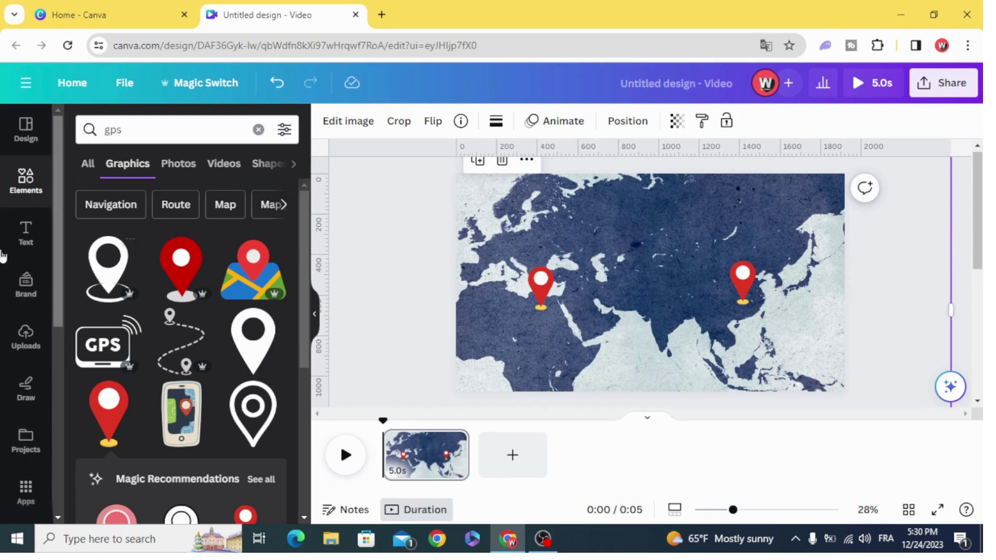
Step: Add a heading text box near the top of the map
click(258, 130)
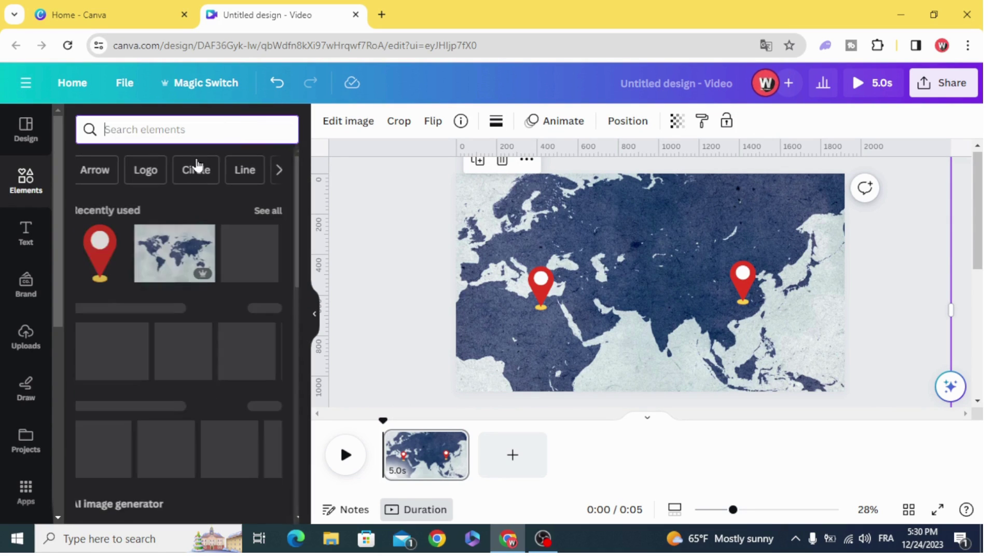
click(25, 234)
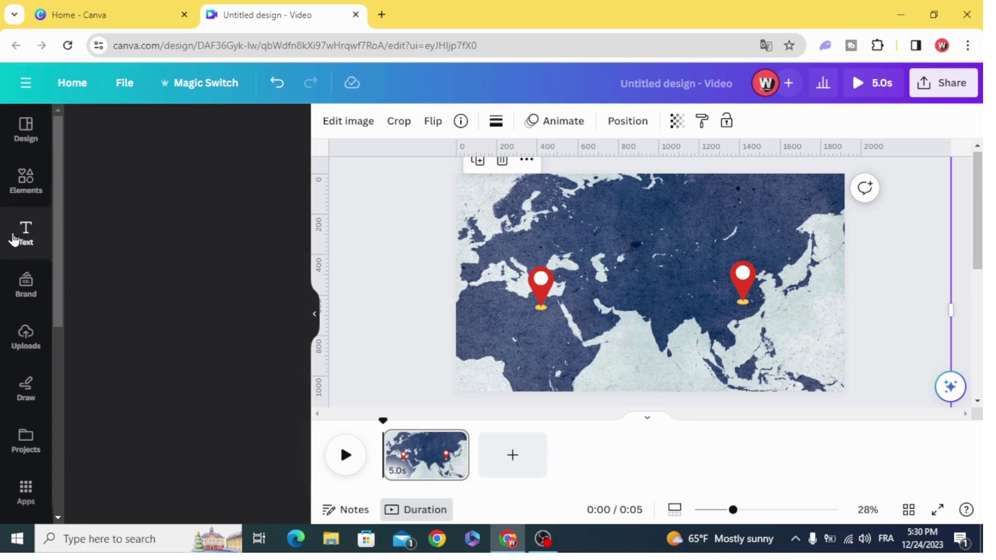
click(136, 275)
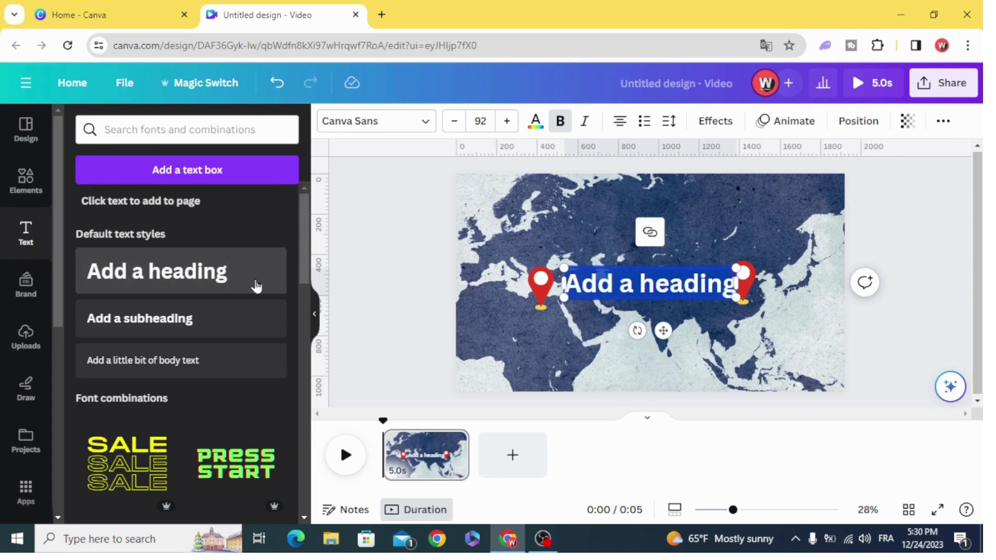
drag(643, 283, 632, 228)
Step: Replace the heading text with a row of underscores and move it between the two pins
double_click(642, 238)
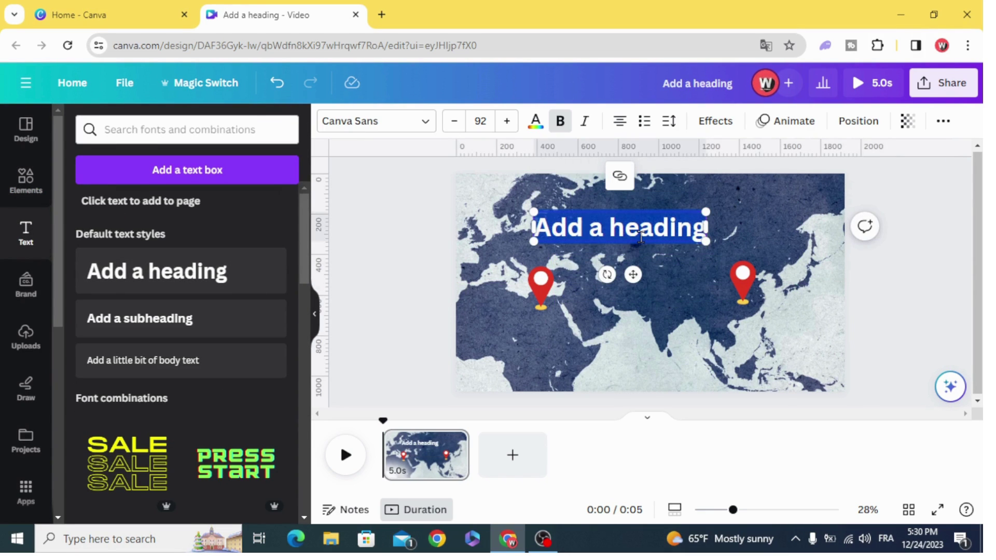
key(BackSpace)
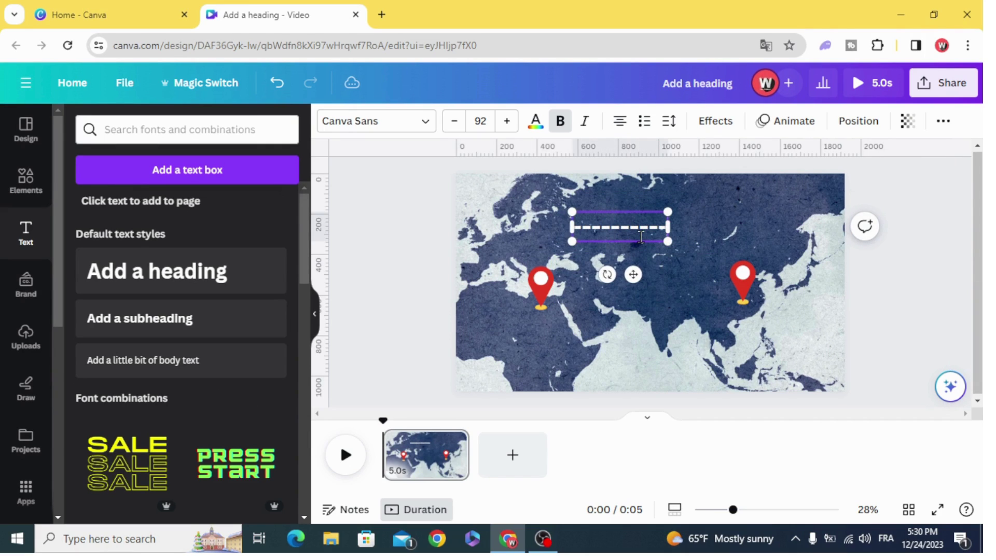
text(____________)
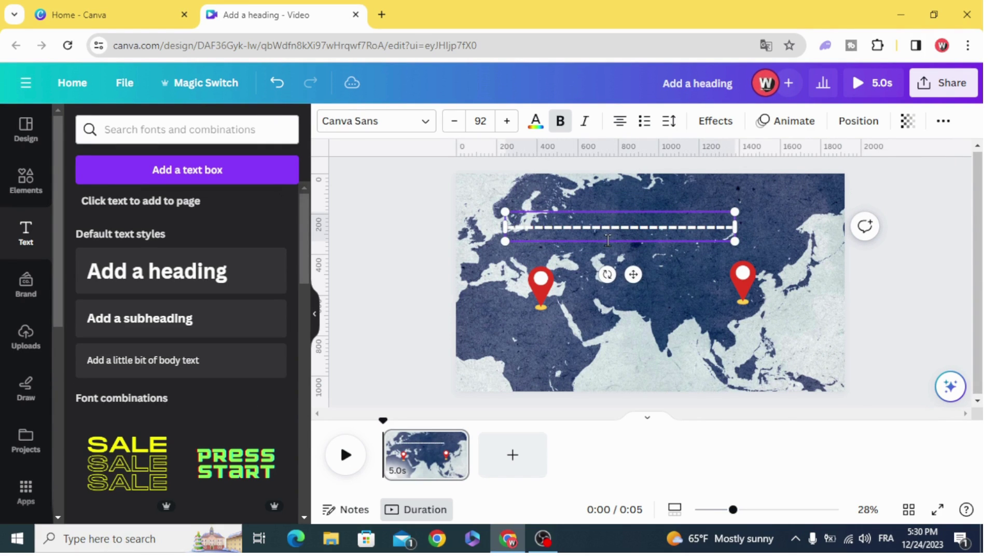
click(424, 261)
drag(592, 229, 613, 278)
Step: Apply the Curve text effect to the dashed line with curve set to about 48
click(716, 121)
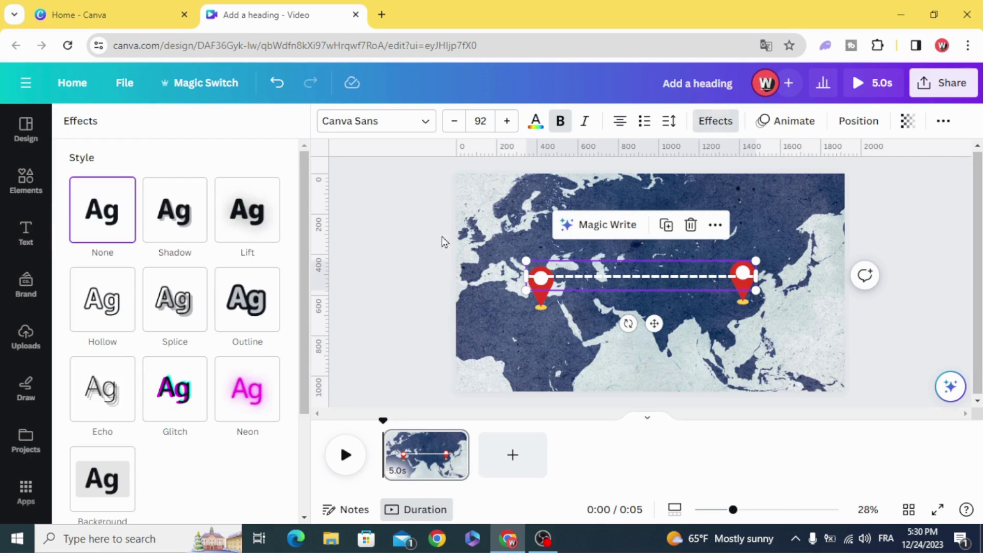
scroll(200, 349, down, 3)
click(178, 467)
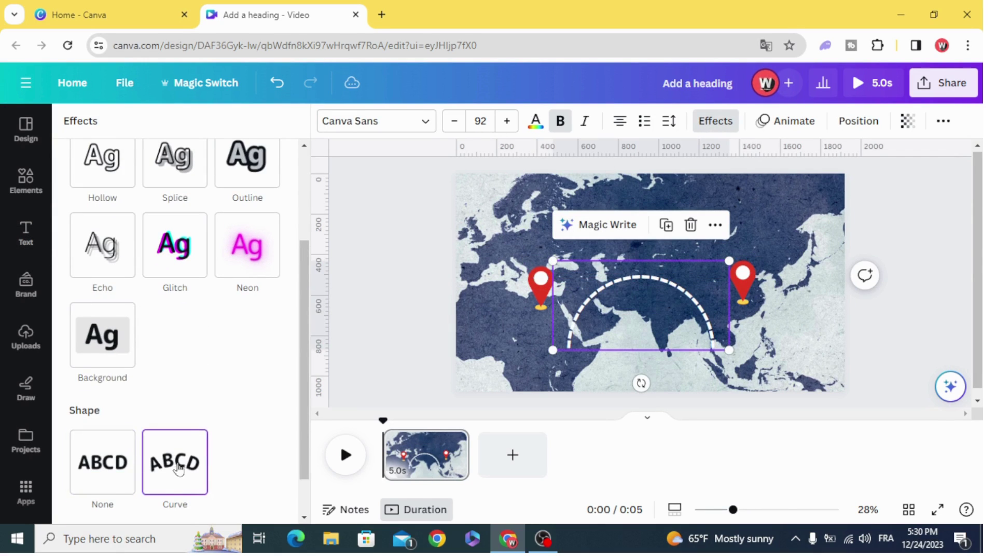
scroll(183, 479, down, 1)
drag(257, 502, 229, 506)
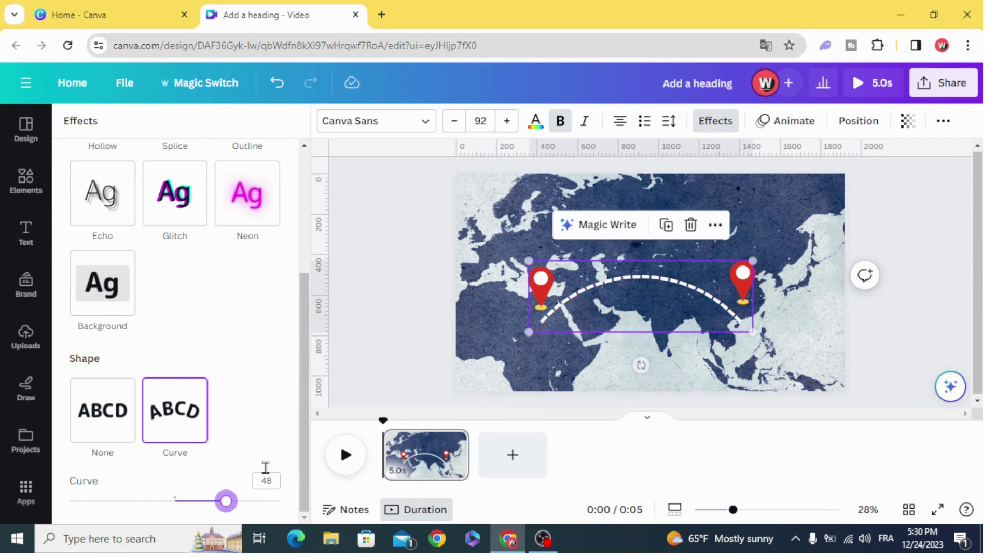
click(373, 360)
Step: Nudge the arc up and tilt it slightly so its ends meet the pins
click(614, 280)
drag(615, 280, 612, 267)
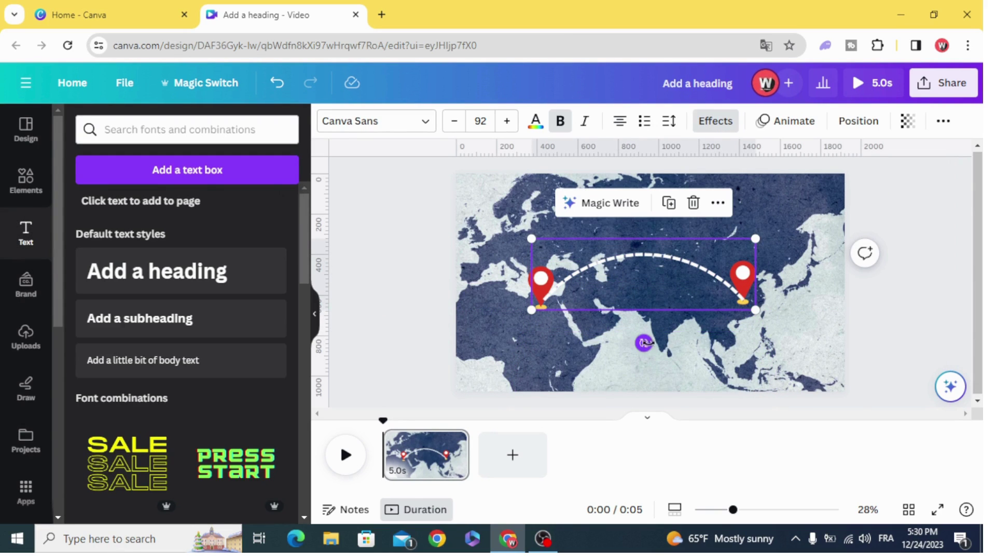
drag(643, 343, 651, 343)
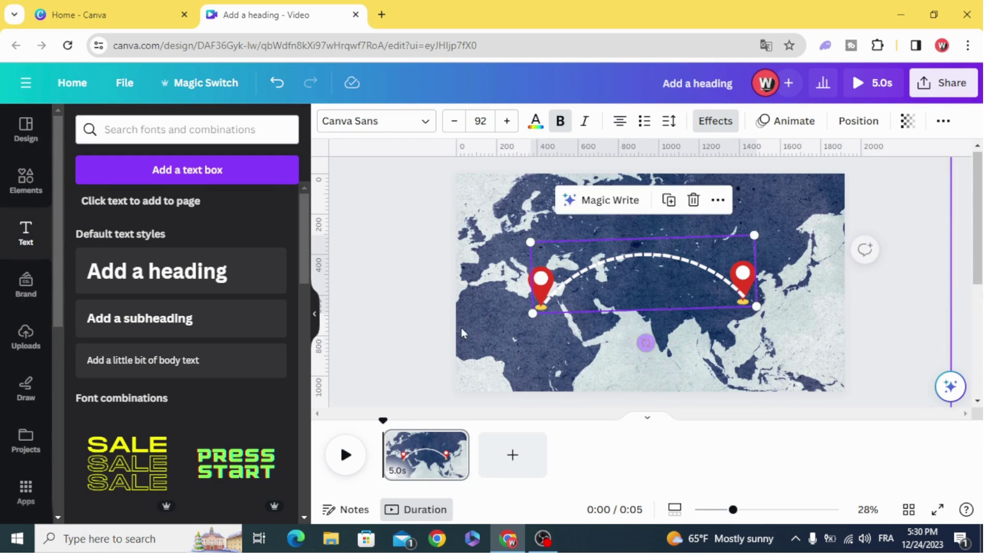
key(Escape)
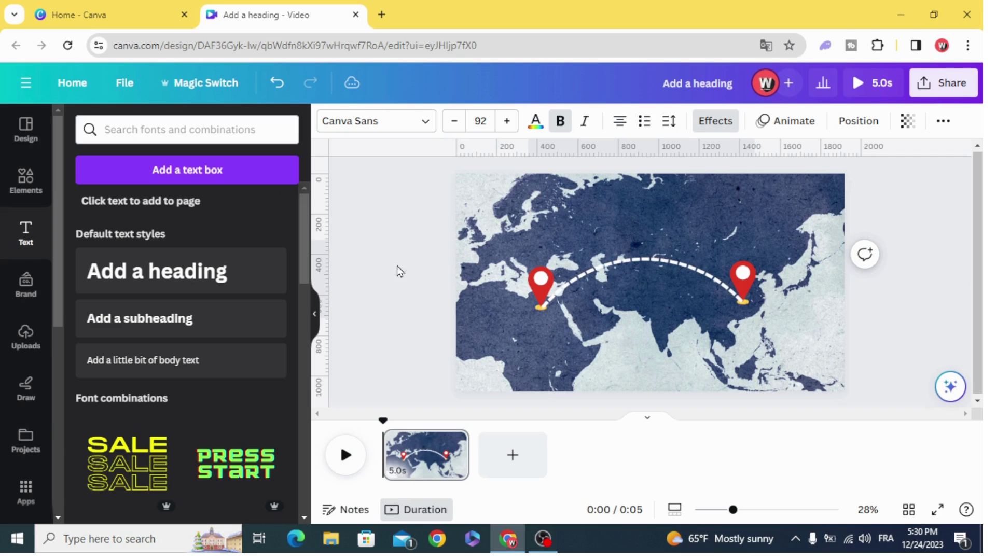
Step: Through Layer > Show layers, move the dashed arc's layer below both pin layers
click(643, 279)
right_click(643, 279)
mouse_move(644, 284)
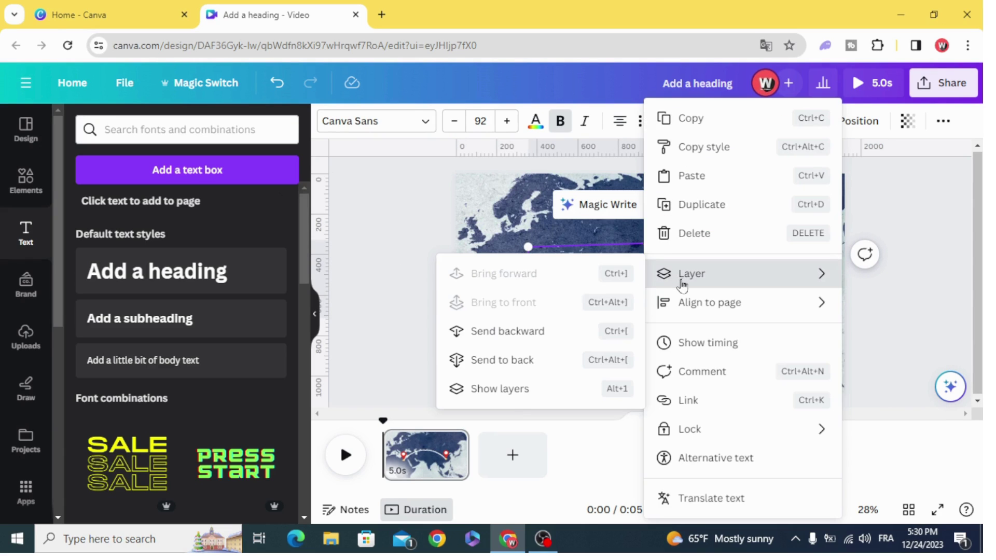
click(512, 397)
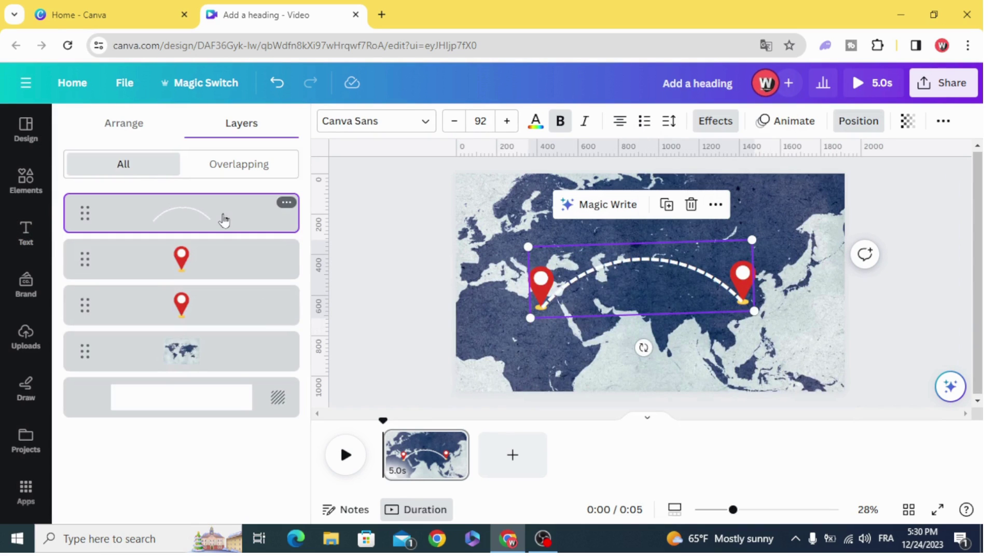
drag(224, 221, 222, 311)
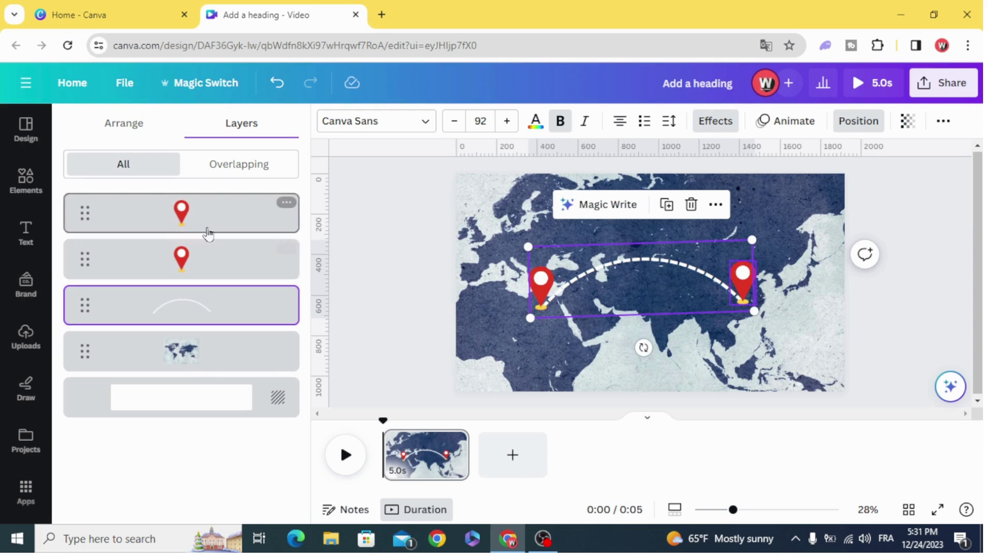
click(393, 291)
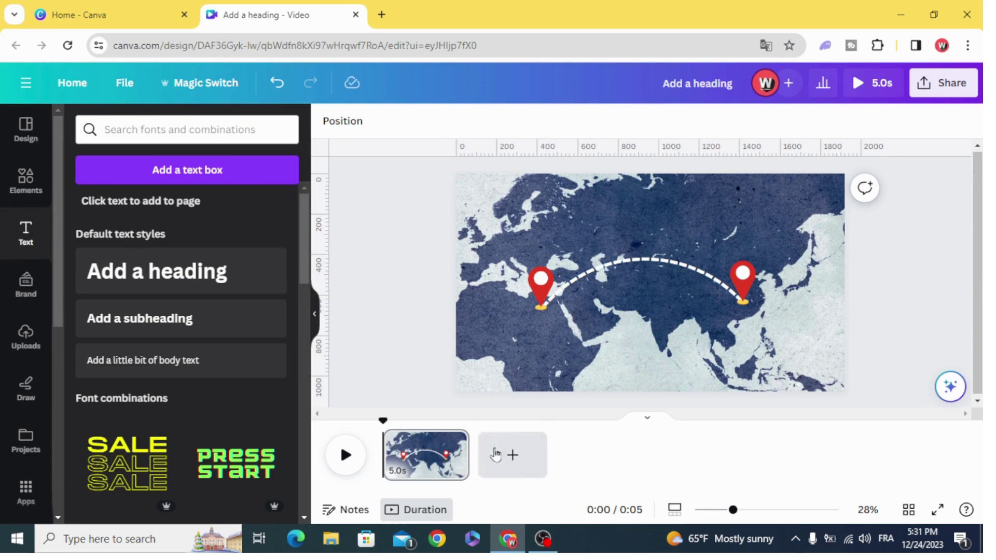
Step: Give both the left and right red pins a Pop entrance animation
click(537, 290)
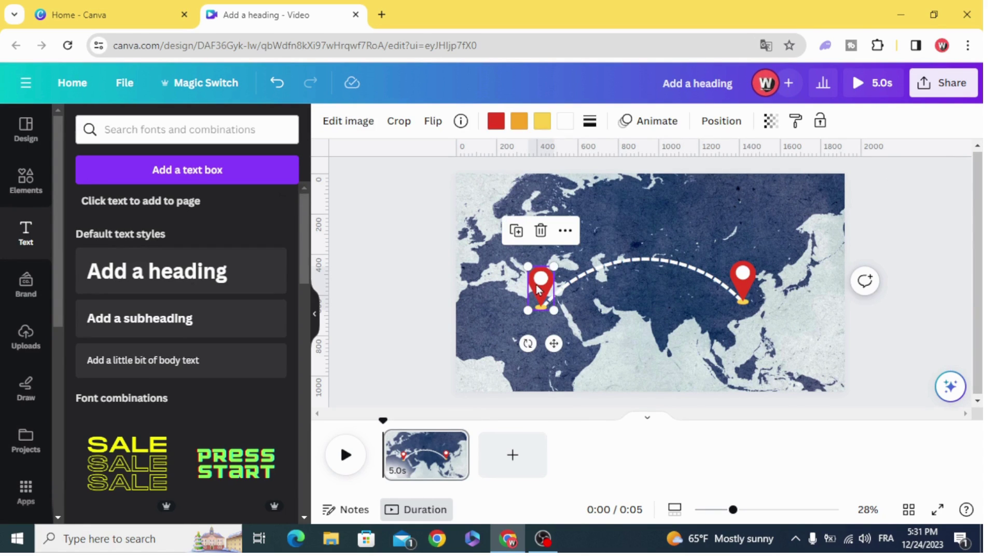
click(646, 128)
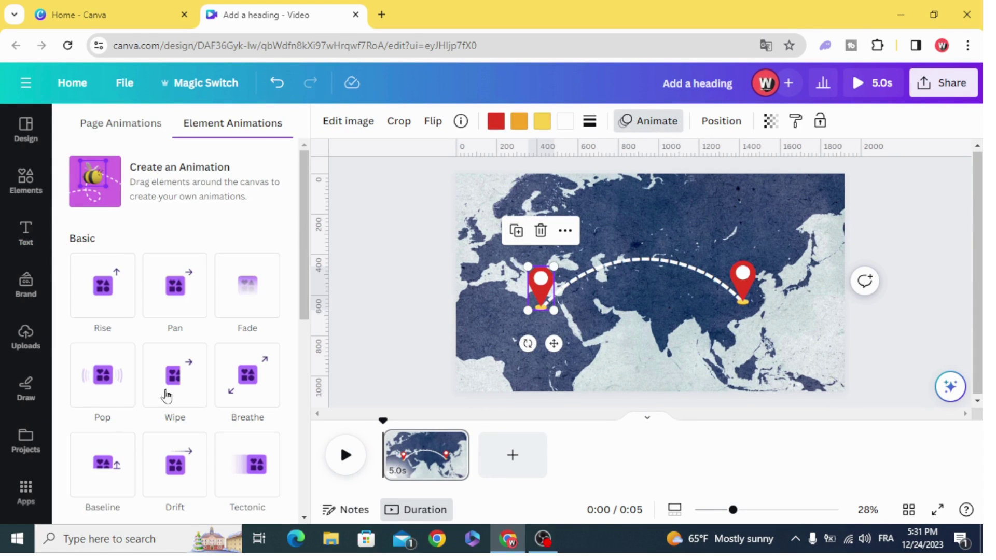
click(98, 378)
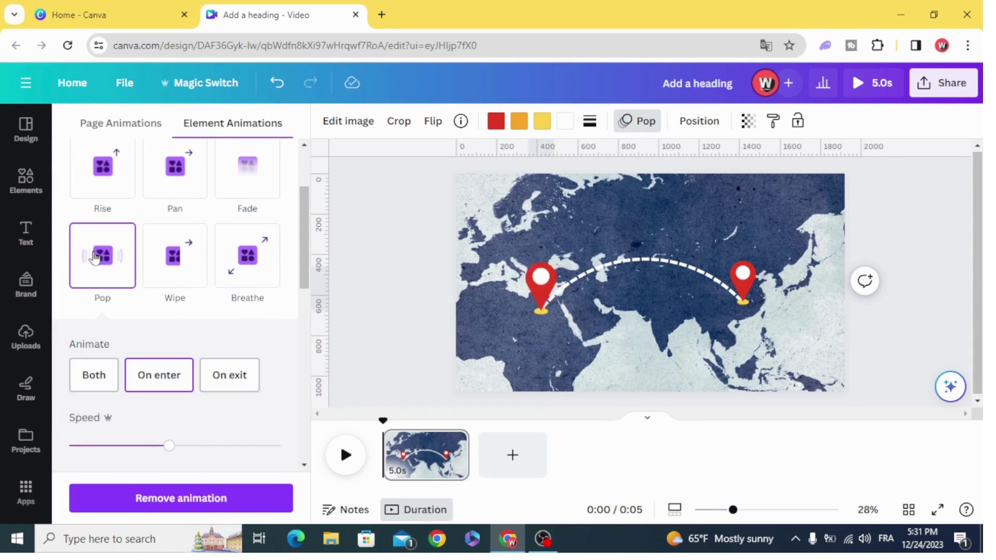
key(Tab)
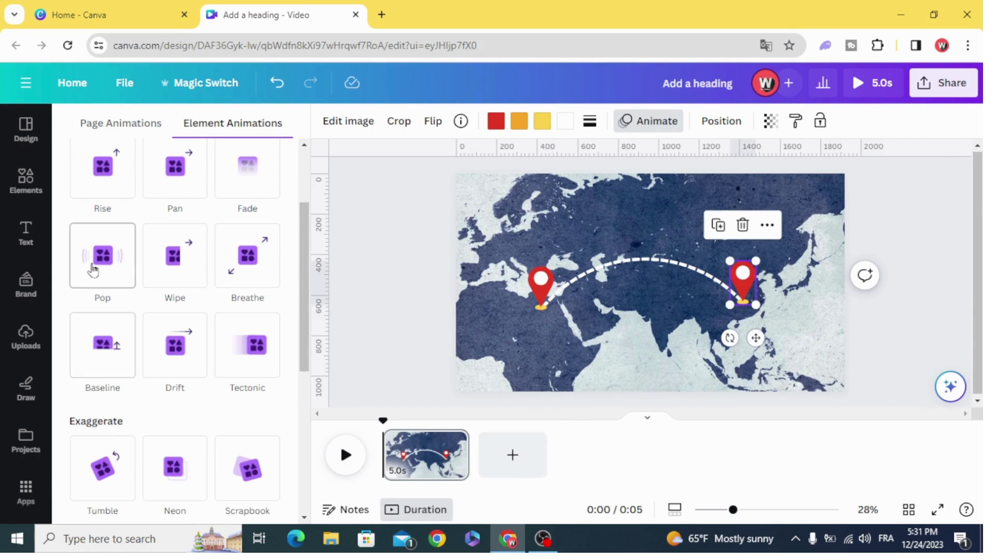
click(93, 268)
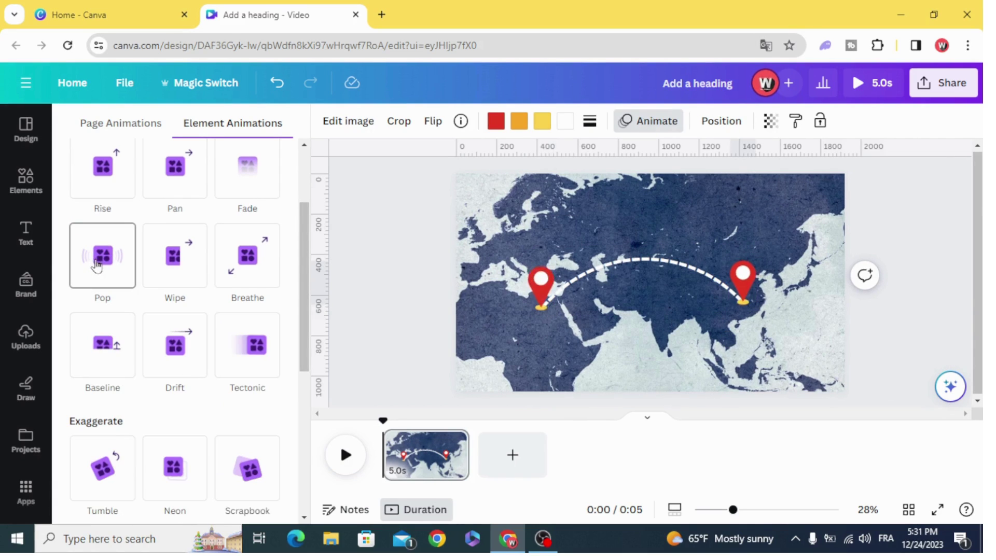
Step: Give the dashed arc a Wipe entrance animation
click(543, 284)
click(560, 283)
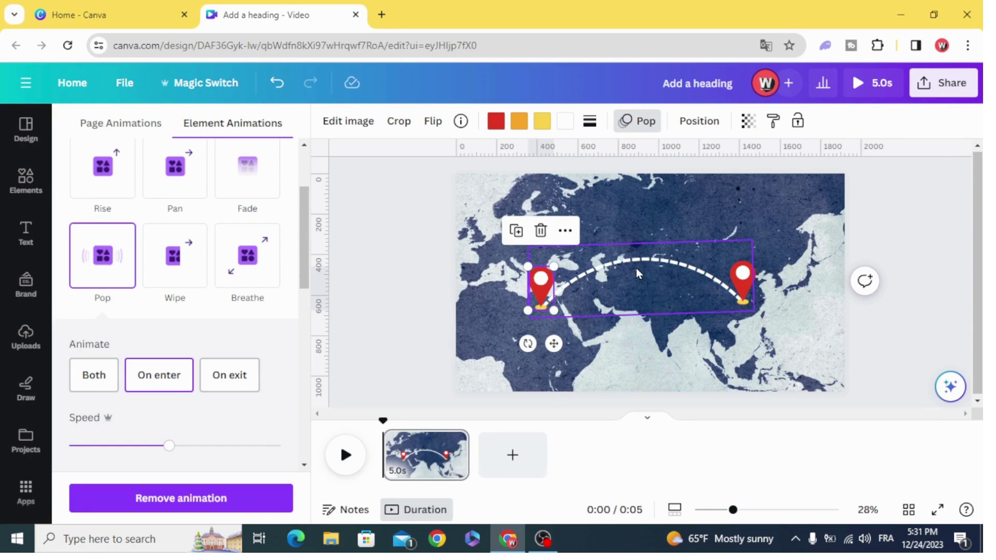
click(176, 381)
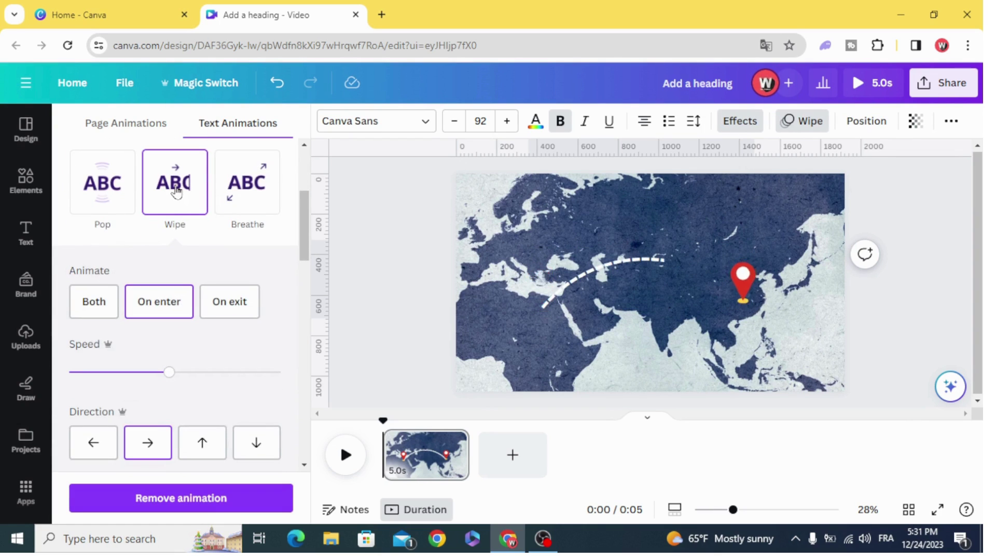
click(393, 242)
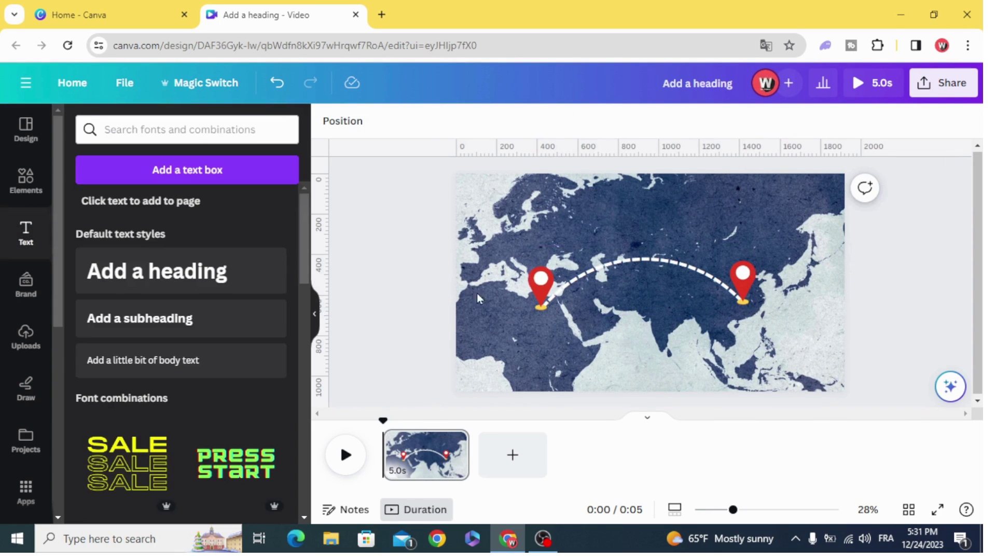
Step: Show the left pin's timing and slightly delay its start on the timeline
click(542, 298)
right_click(539, 289)
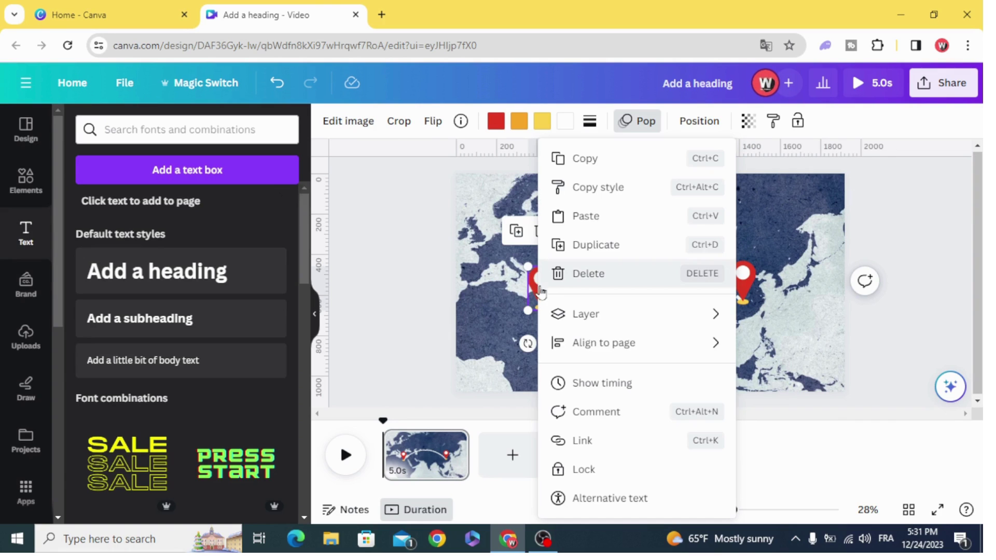
click(624, 390)
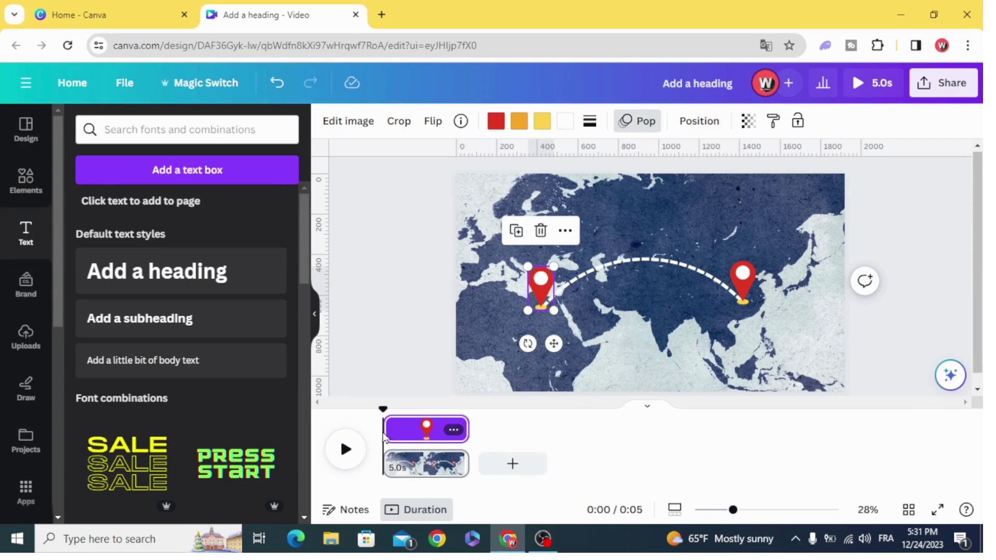
drag(389, 431, 395, 430)
Step: Show the dashed curve's timing and trim its bar so it starts a bit later
click(642, 266)
click(627, 262)
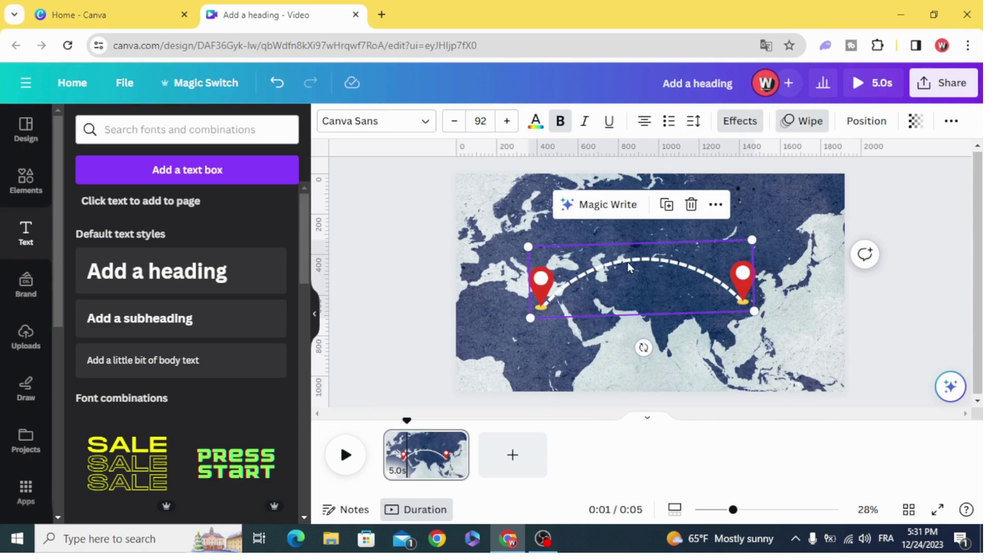
right_click(627, 263)
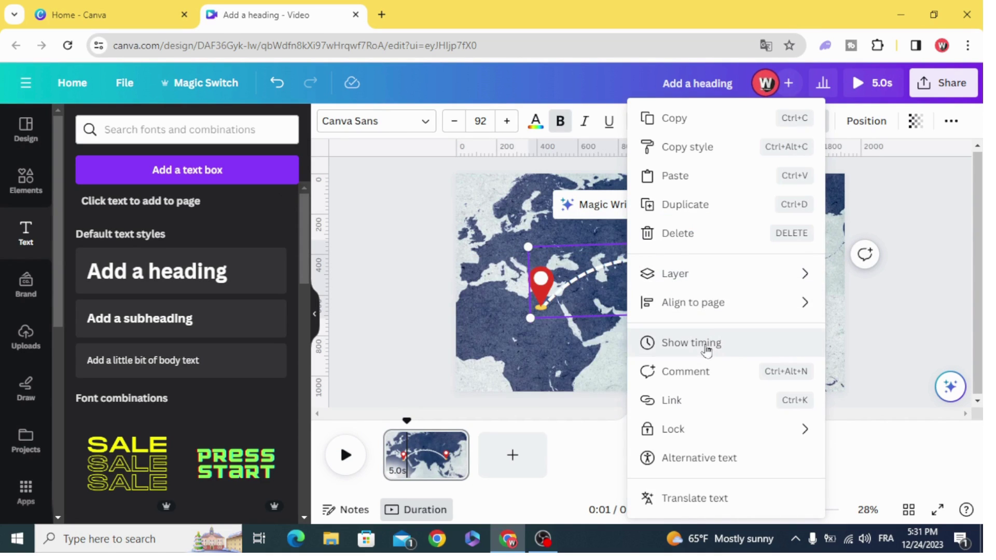
click(724, 343)
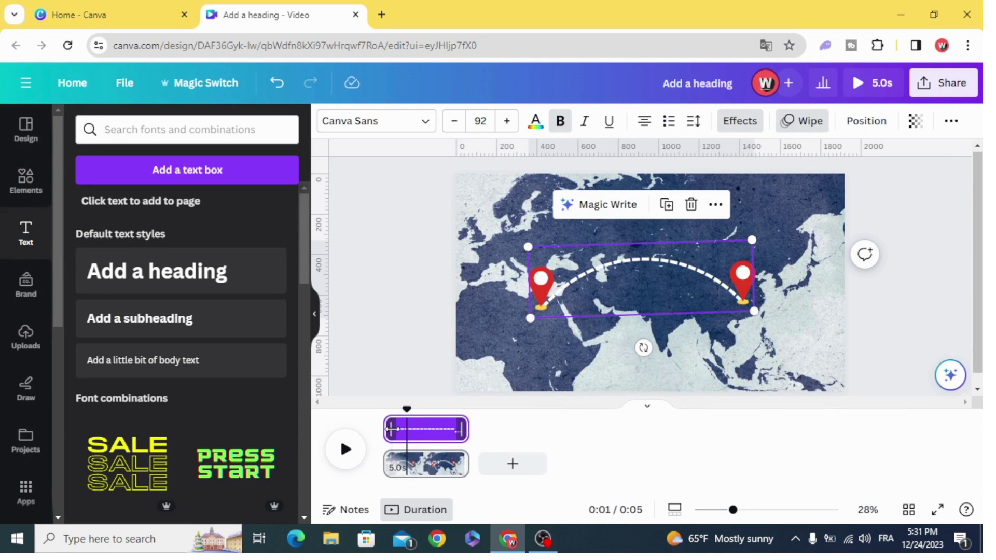
drag(391, 429, 377, 428)
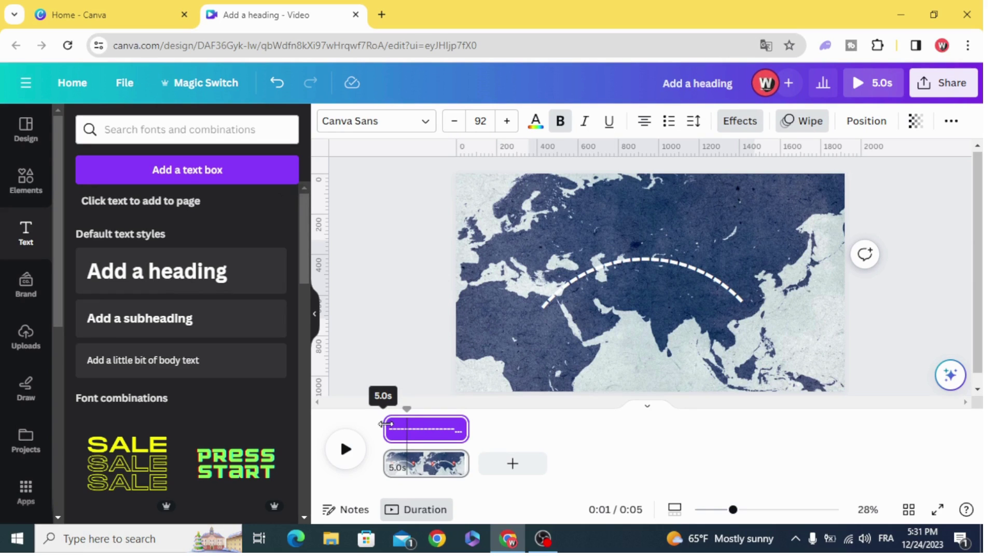
drag(388, 424, 405, 430)
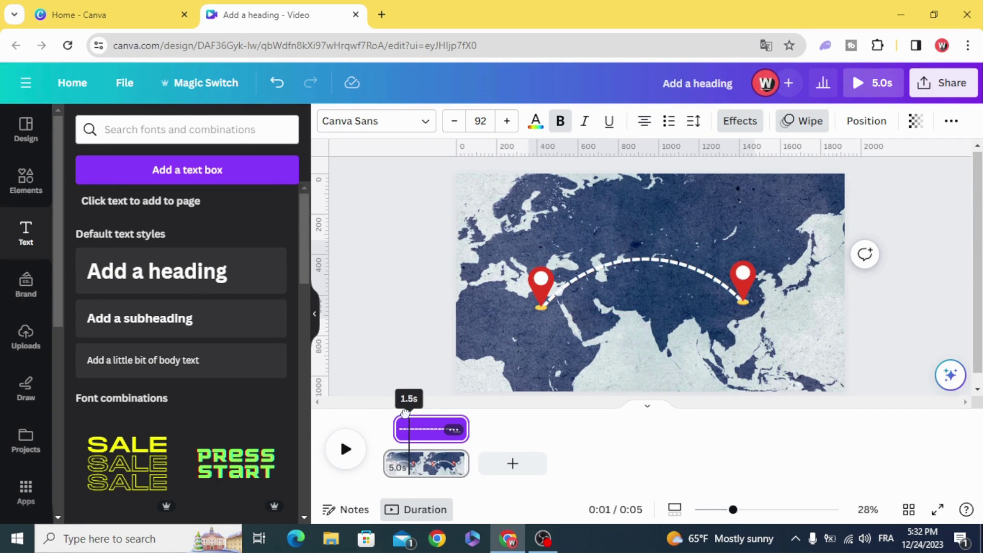
Step: Trim the right pin's timeline bar so it enters after the arc, then preview
click(746, 277)
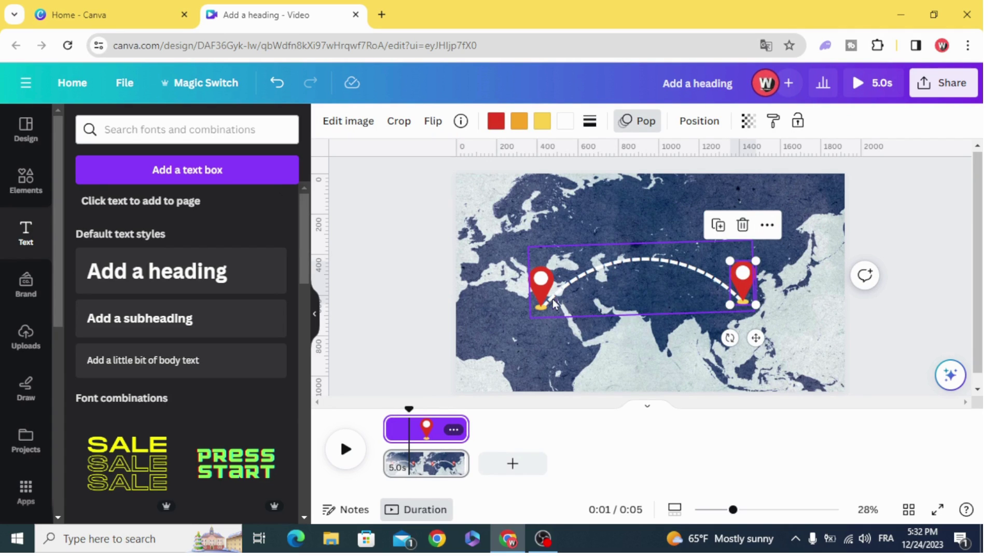
right_click(740, 283)
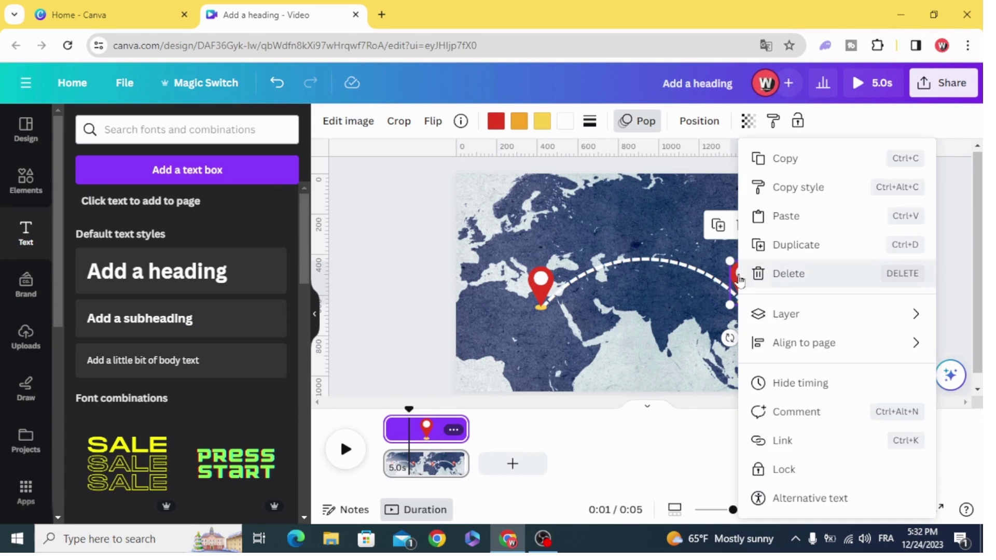
click(381, 435)
drag(386, 429, 365, 418)
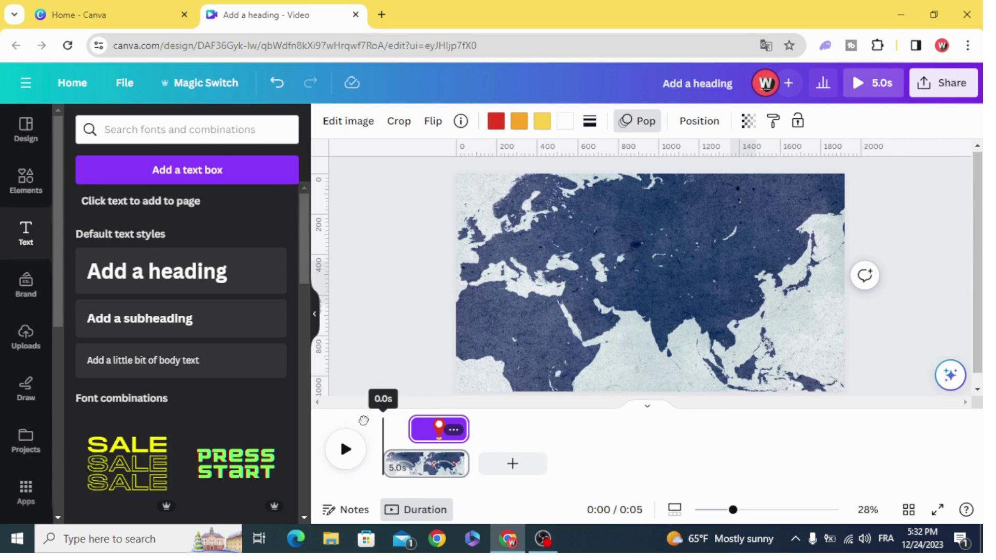
click(346, 448)
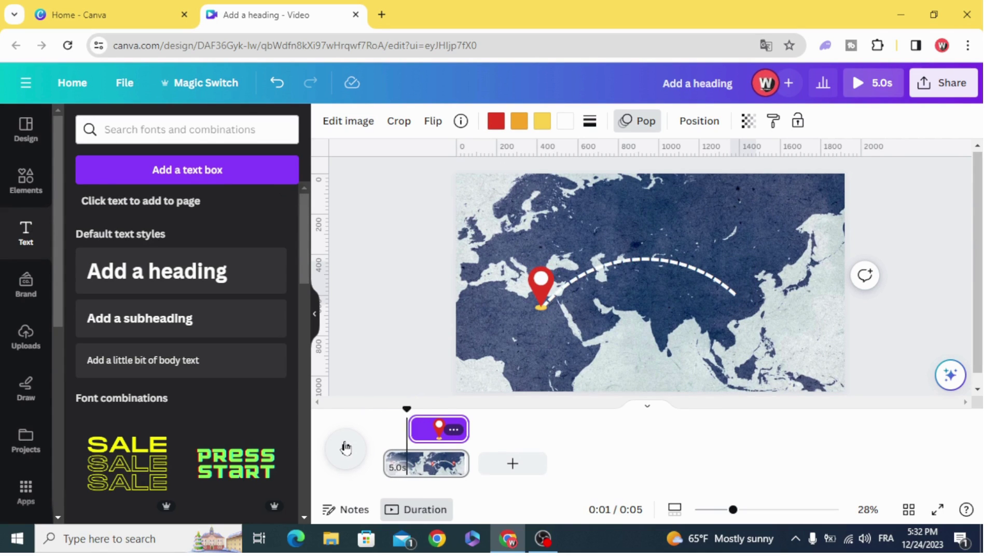
Step: Pause the preview and add an 'EGYPT' heading label below the left pin
click(346, 448)
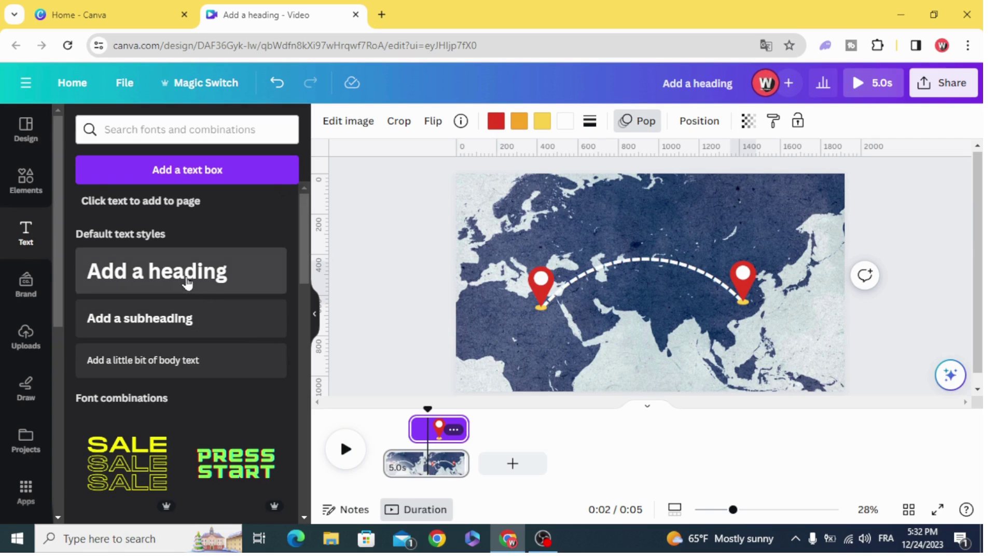
click(261, 270)
drag(624, 294, 518, 335)
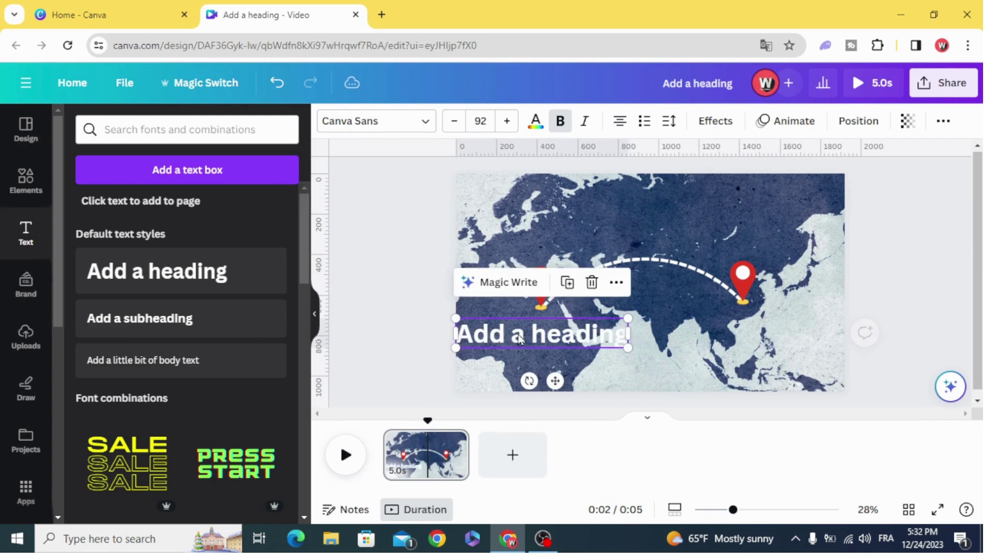
click(517, 335)
text(EG)
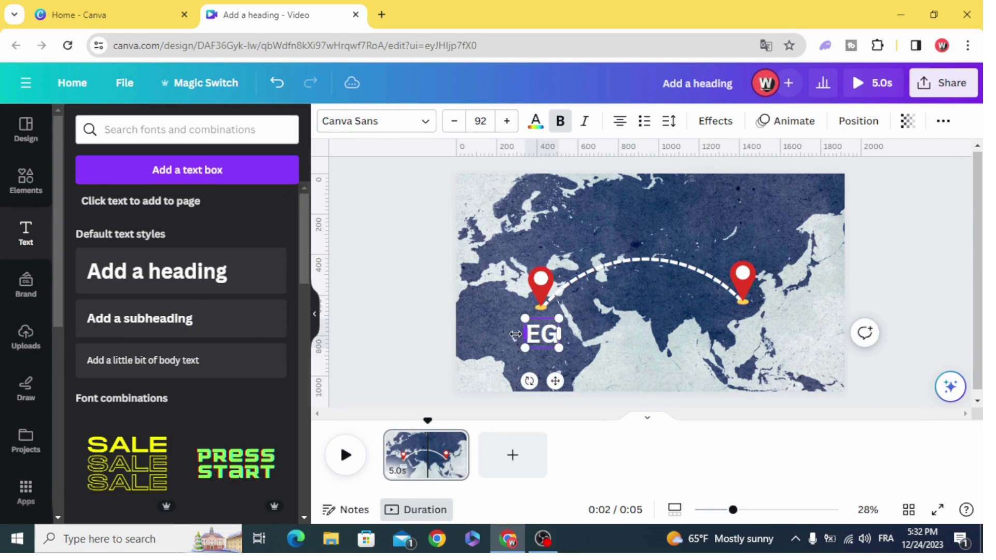
text(YPT)
click(384, 318)
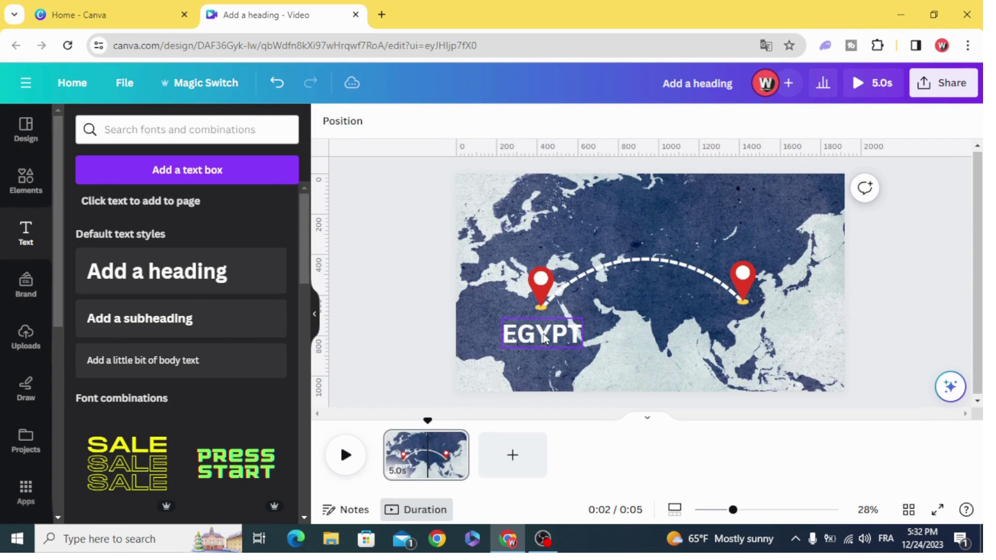
Step: Copy the label under the right pin and retype it as 'CHINA'
drag(542, 334, 711, 308)
double_click(709, 306)
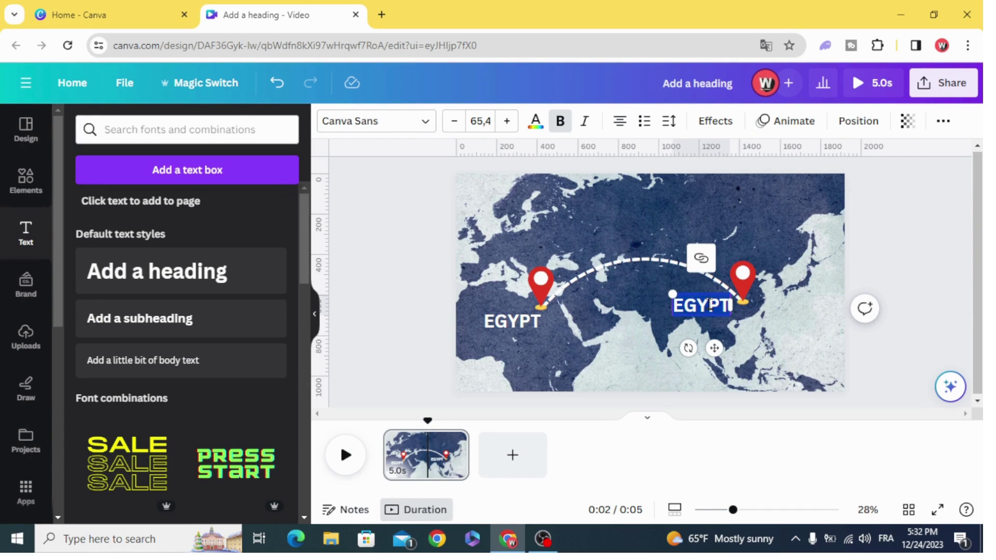
text(CHINA)
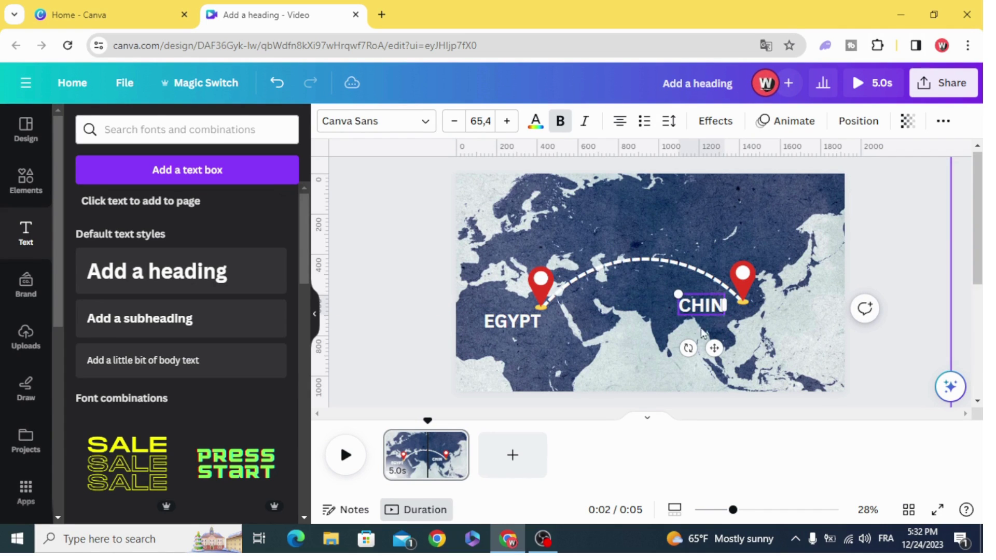
click(431, 300)
click(503, 325)
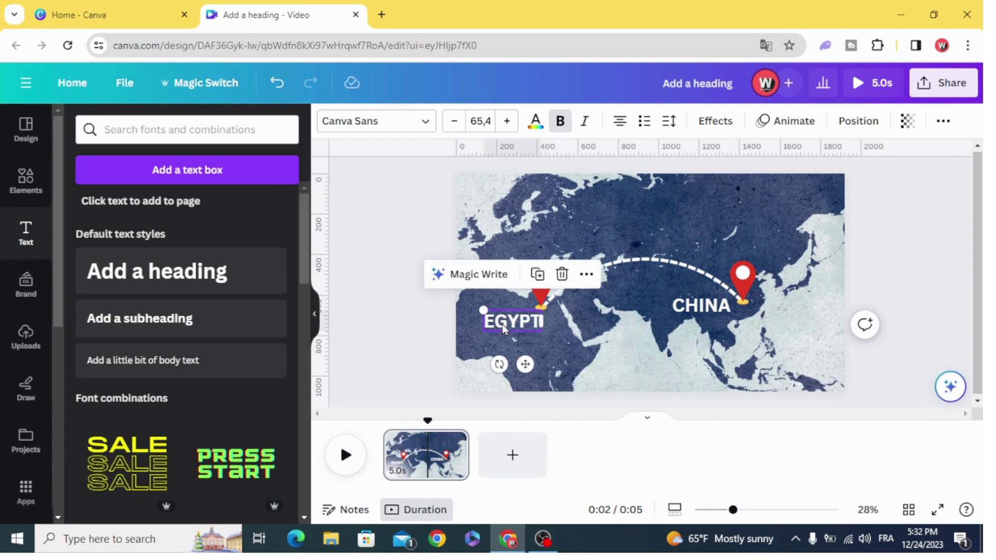
Step: Show the EGYPT label's timing and delay its start partway into the scene
right_click(502, 325)
click(566, 342)
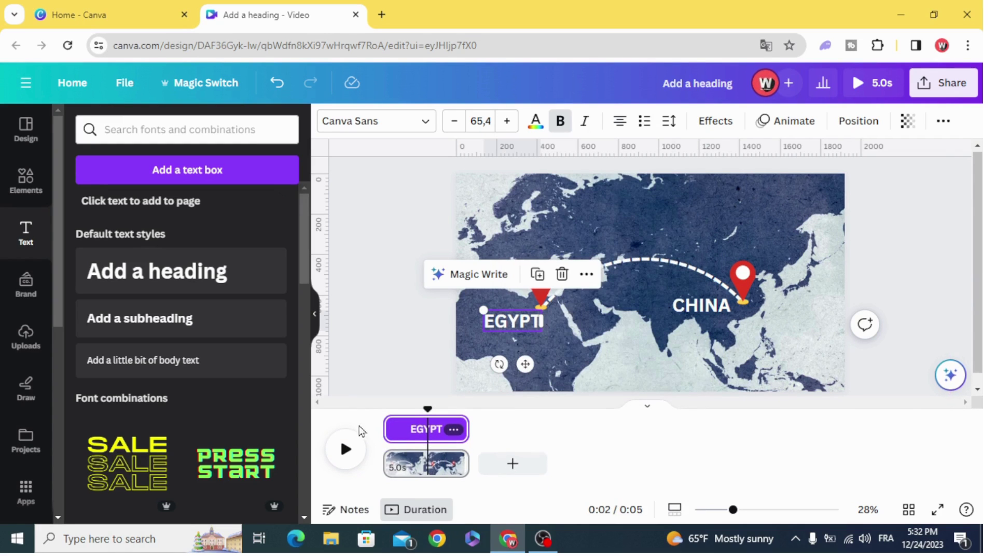
drag(388, 426, 393, 426)
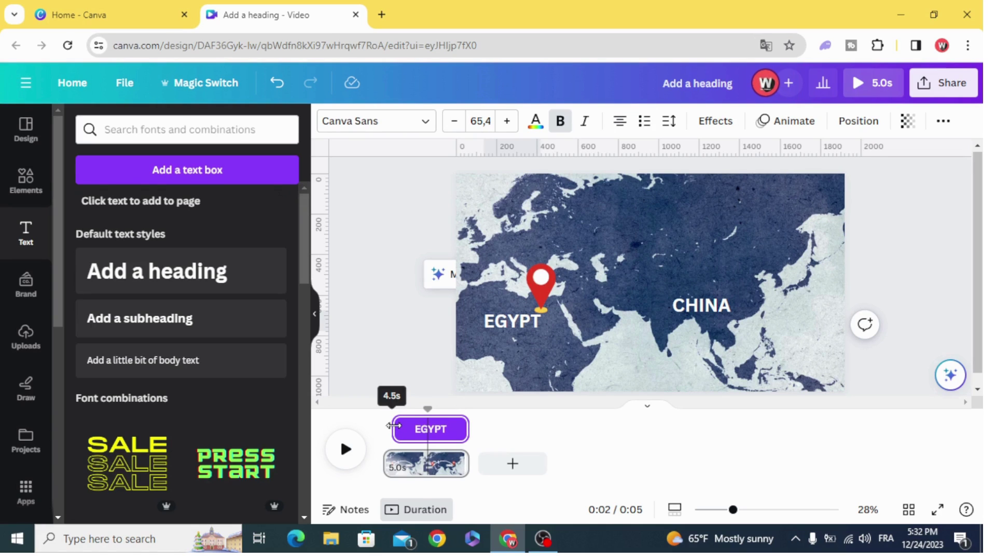
drag(393, 426, 395, 426)
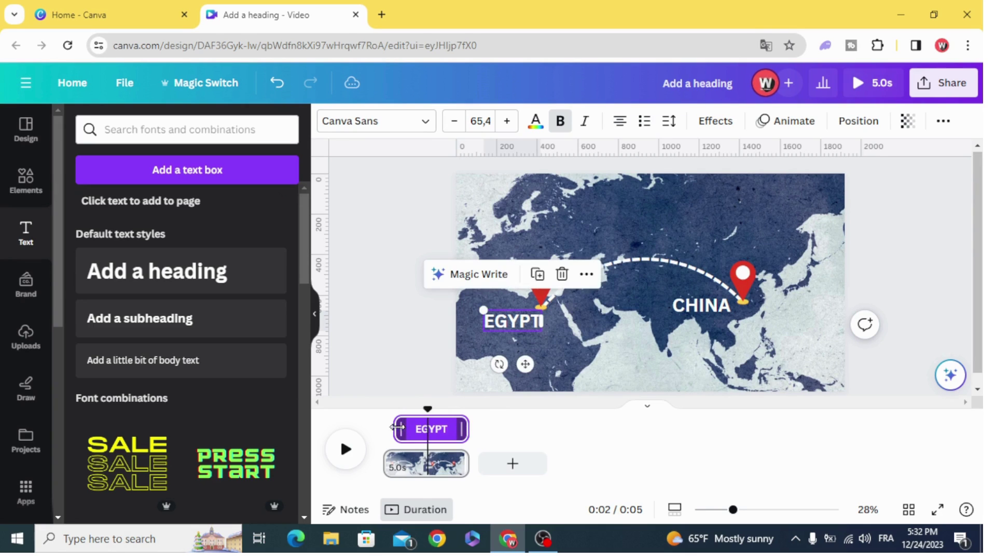
Step: Delay the CHINA label further, shortening it to about 3.4 s so it appears after EGYPT
click(705, 305)
right_click(701, 306)
mouse_move(701, 306)
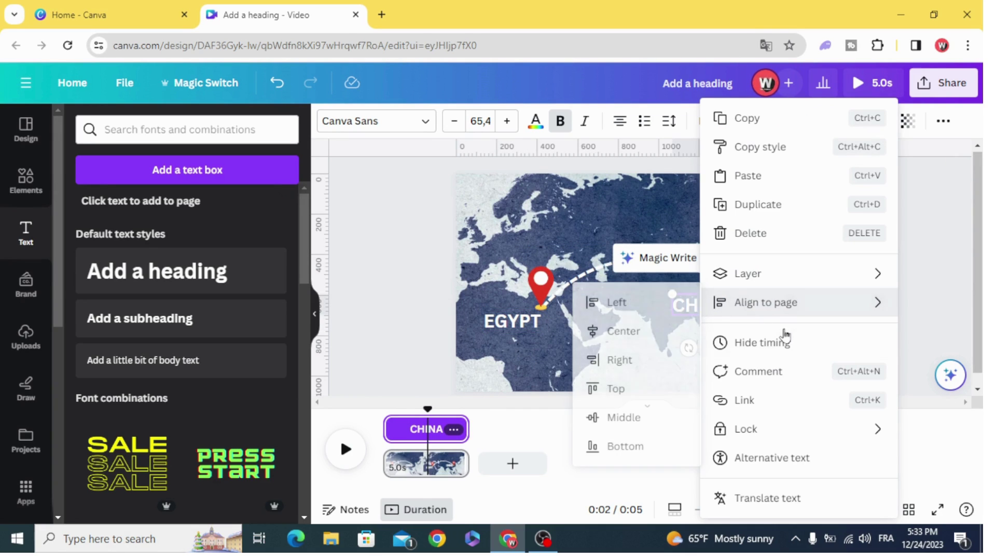
click(382, 435)
drag(382, 434, 358, 415)
Step: Play the map animation preview from the start to check the pin and label timing
click(349, 446)
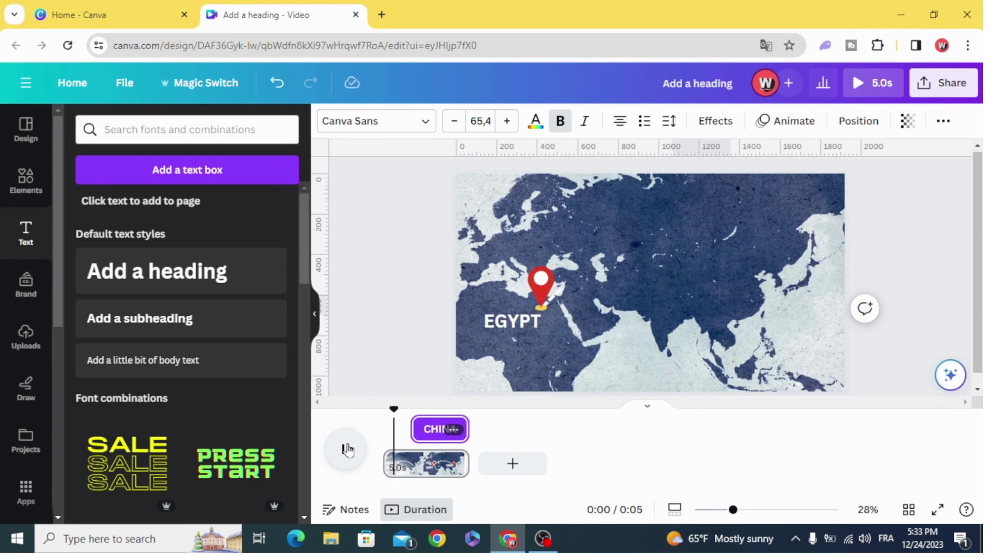